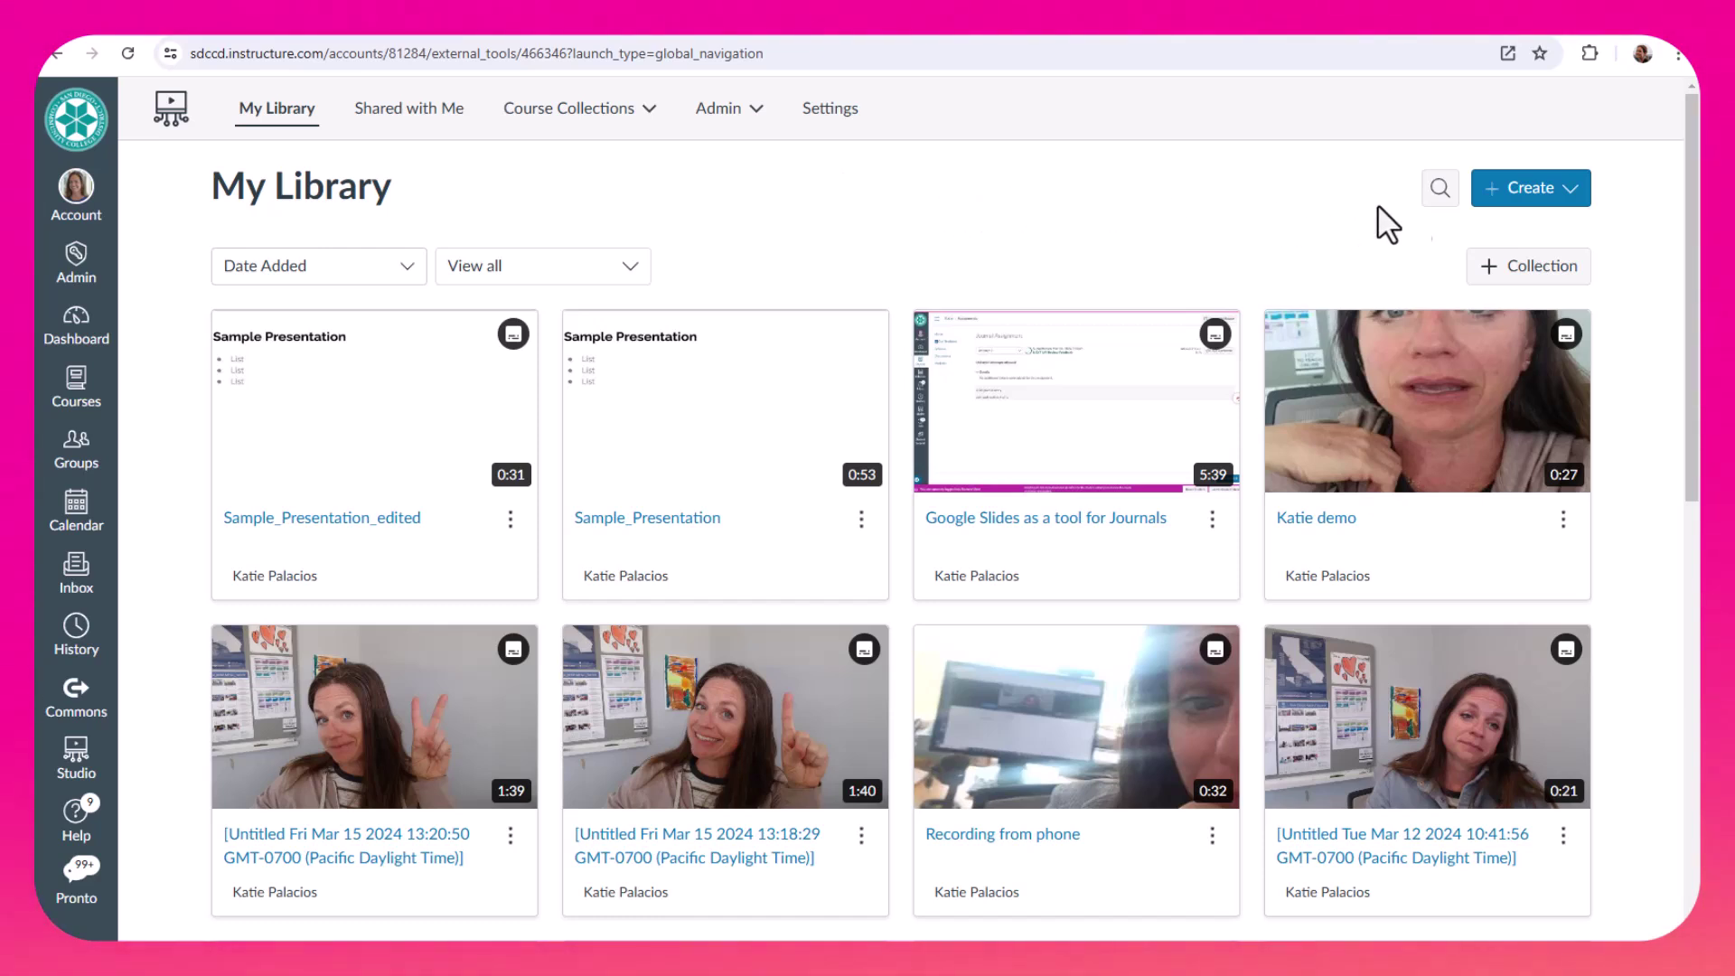
Start a Screencast-o-Matic capture from the Canvas Studio Create menu.
{"action": "left_click", "coordinate": [1531, 188]}
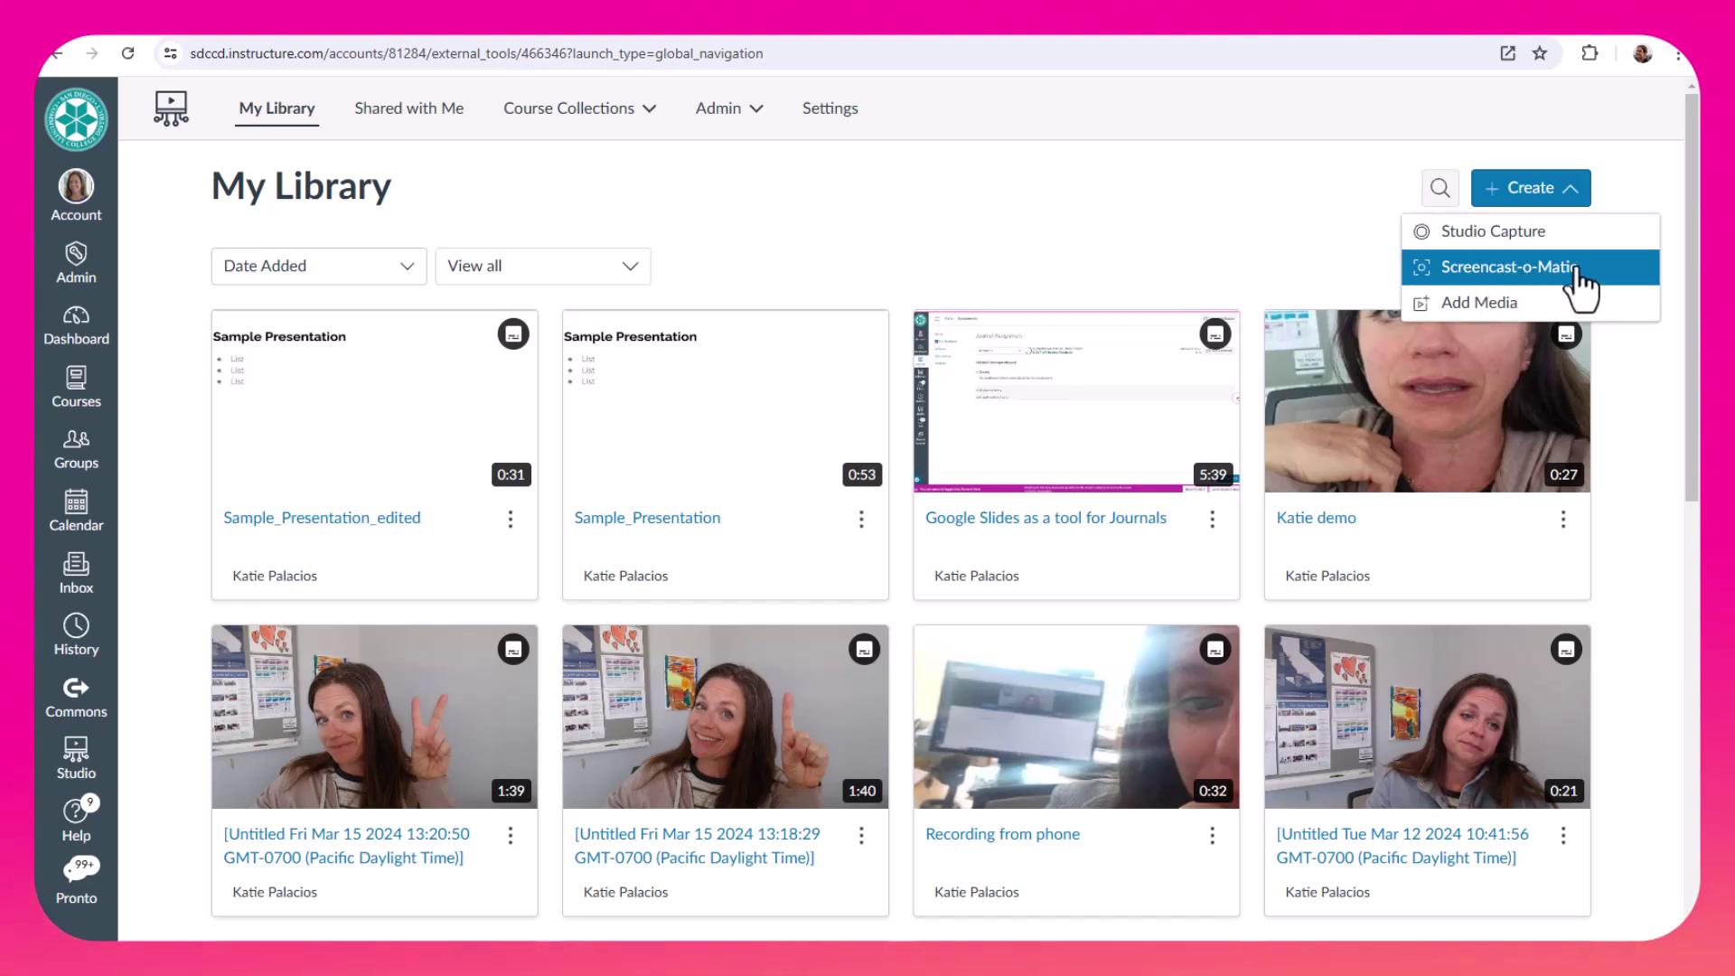
{"action": "left_click", "coordinate": [1509, 268]}
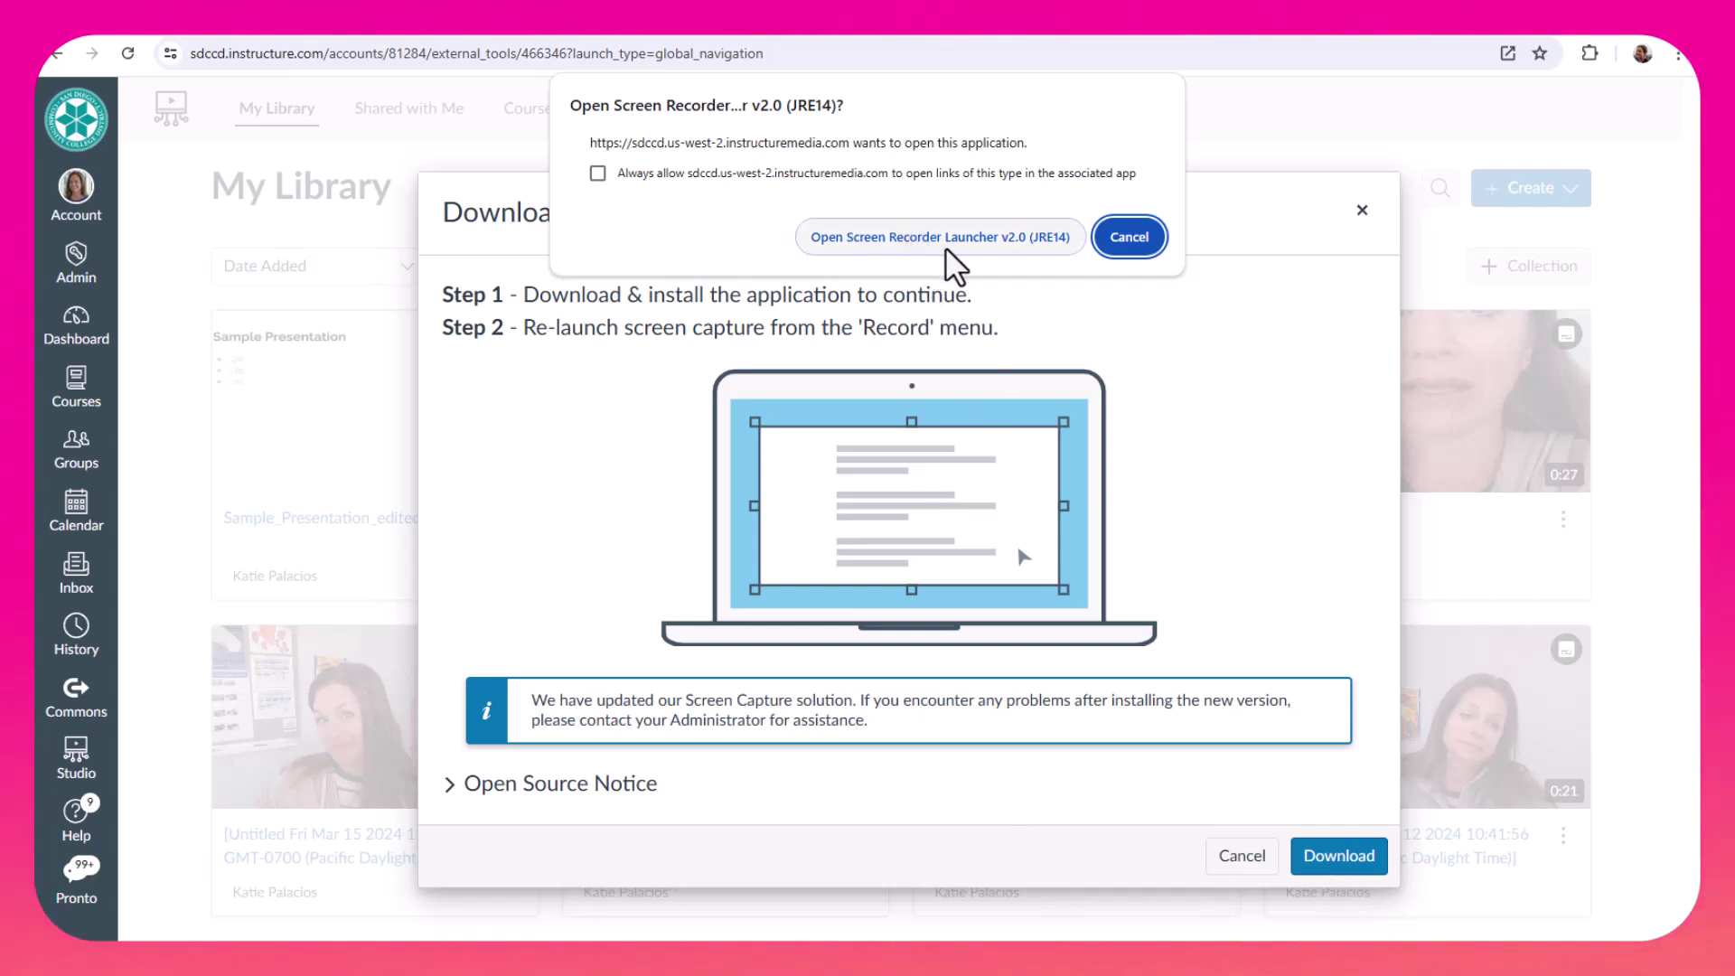
Allow the recorder launcher, dismiss the capture-area hint and move the capture frame up and right.
{"action": "left_click", "coordinate": [970, 244]}
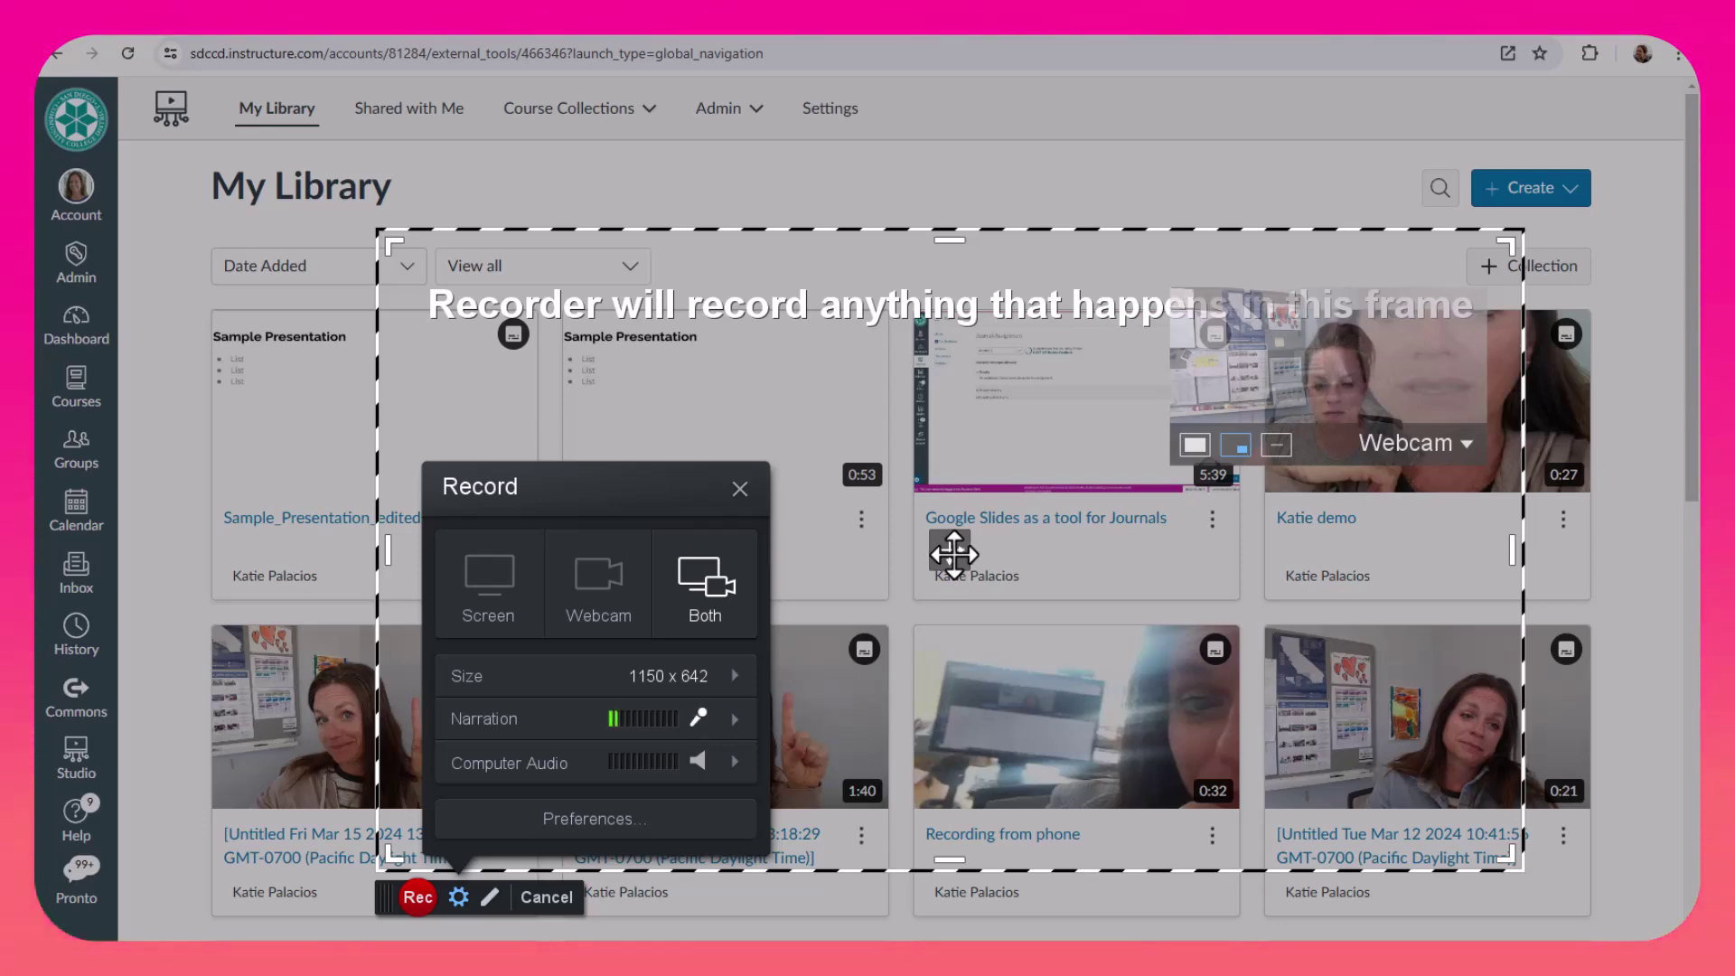
{"action": "key", "text": "alt+p"}
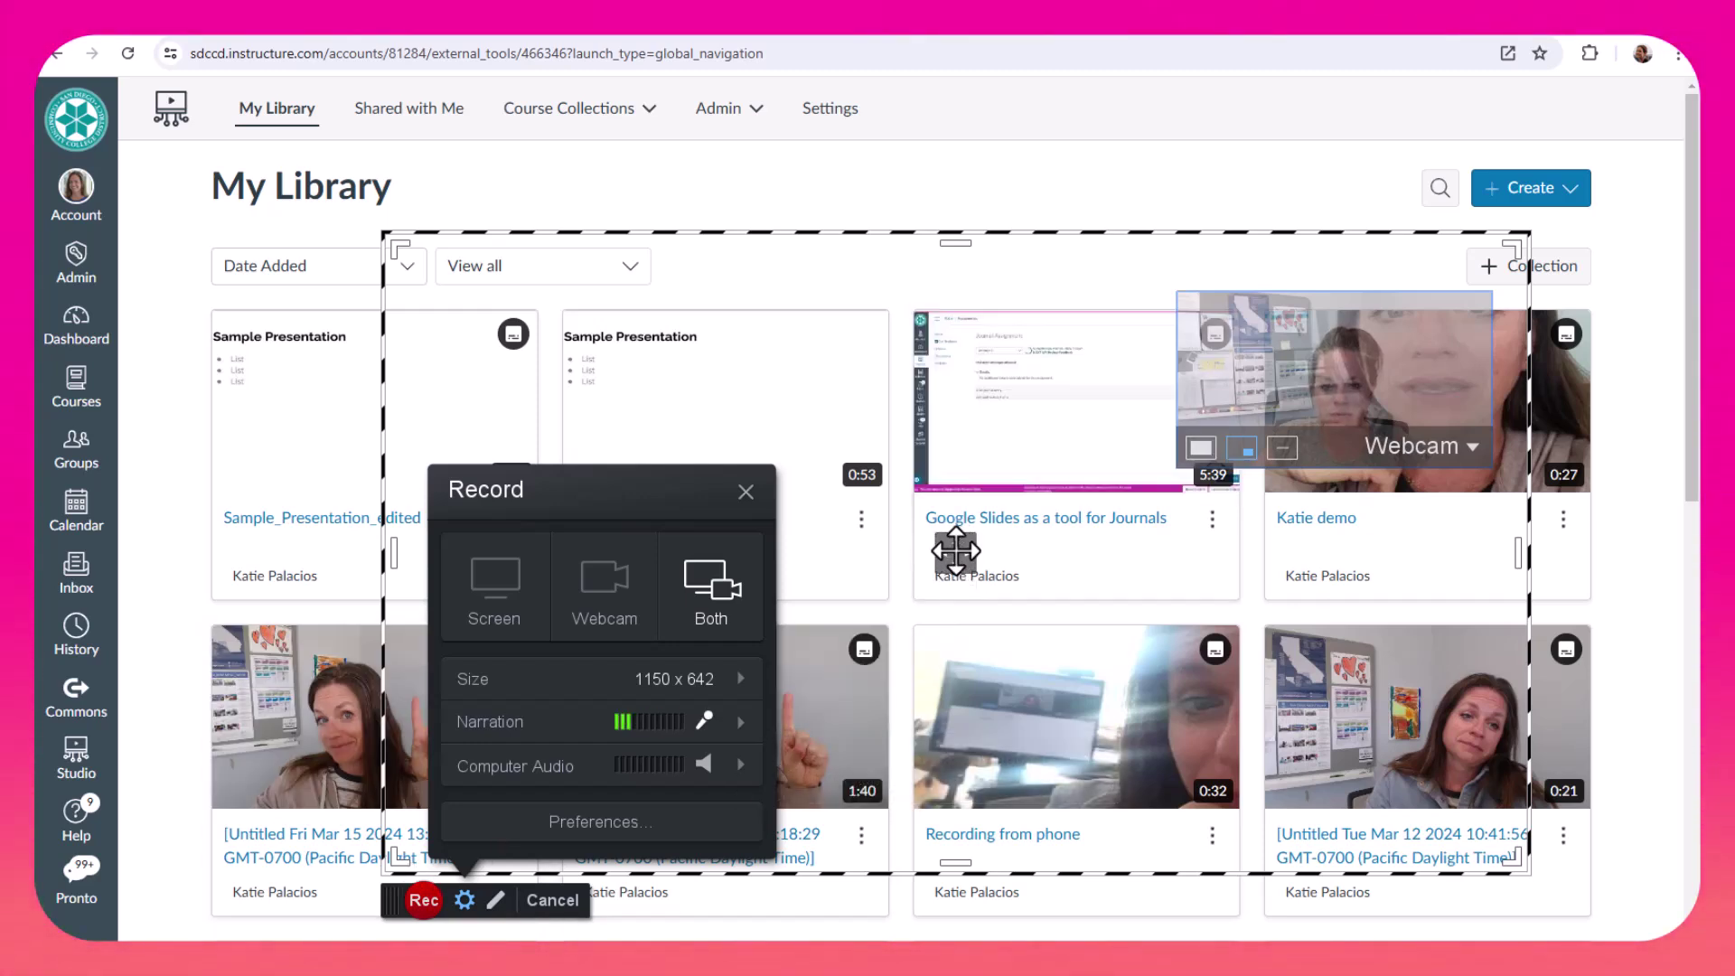
{"action": "mouse_move", "coordinate": [952, 551]}
{"action": "left_mouse_down"}
{"action": "mouse_move", "coordinate": [916, 580]}
{"action": "mouse_move", "coordinate": [986, 530]}
{"action": "mouse_move", "coordinate": [937, 517]}
{"action": "mouse_move", "coordinate": [995, 510]}
{"action": "left_mouse_up"}
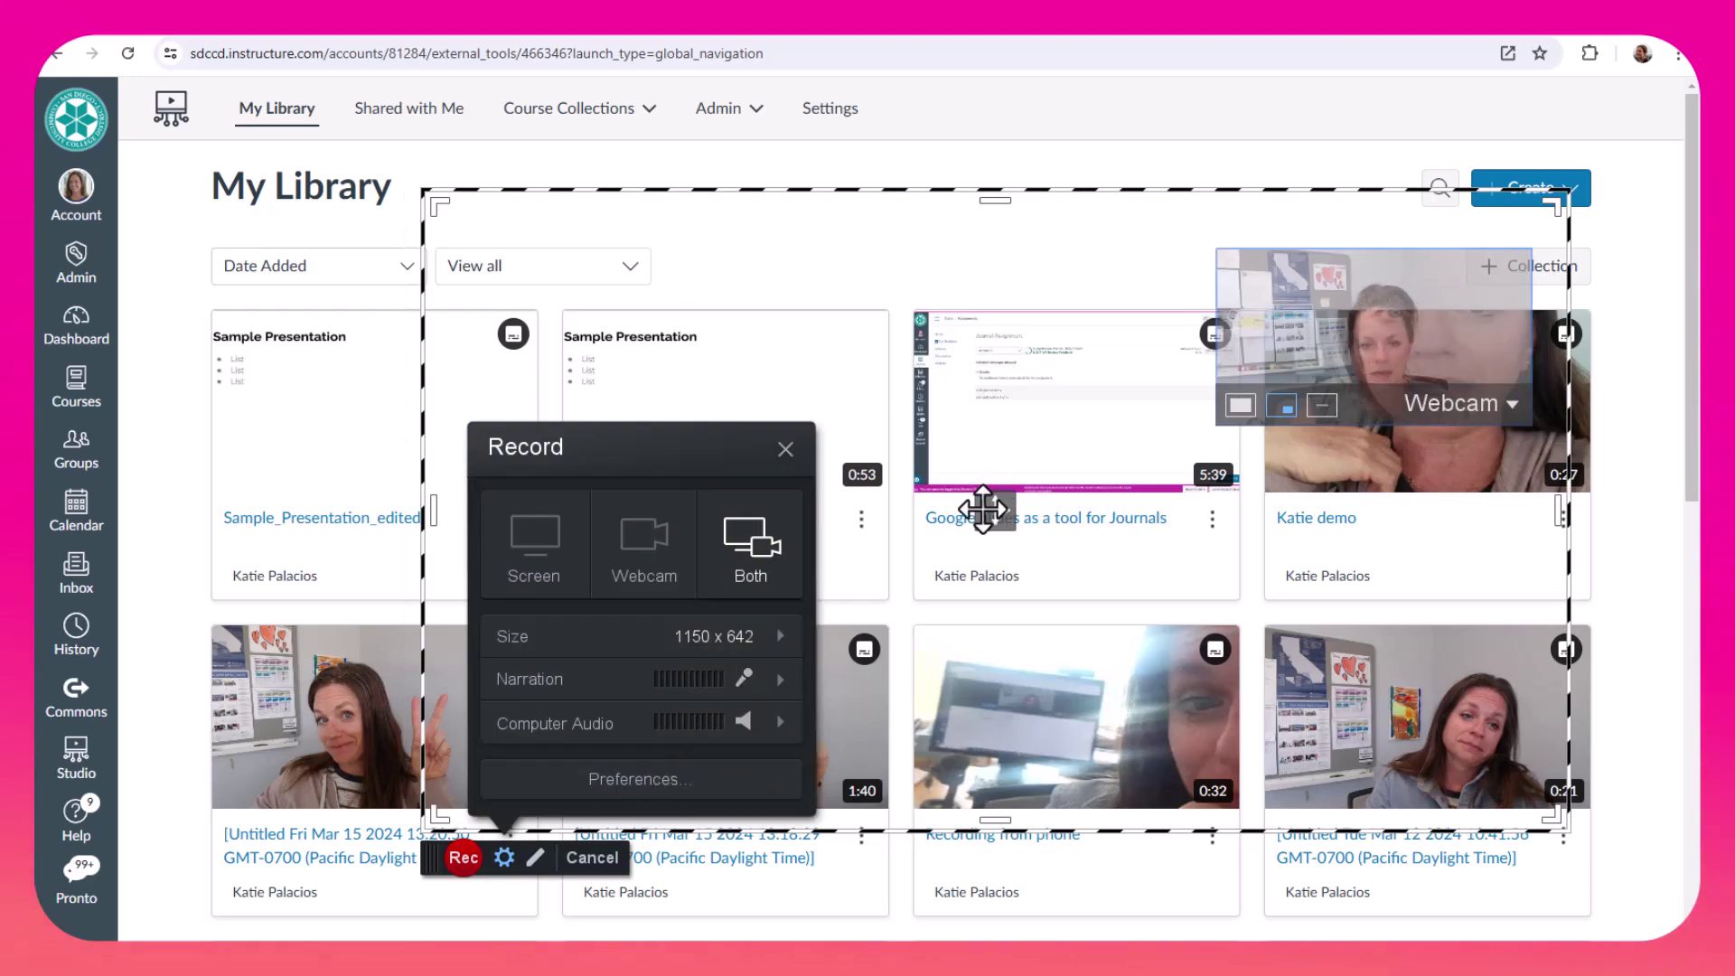
Switch to the Google Slides presentation and move the capture frame over the title slide.
{"action": "left_click", "coordinate": [441, 41]}
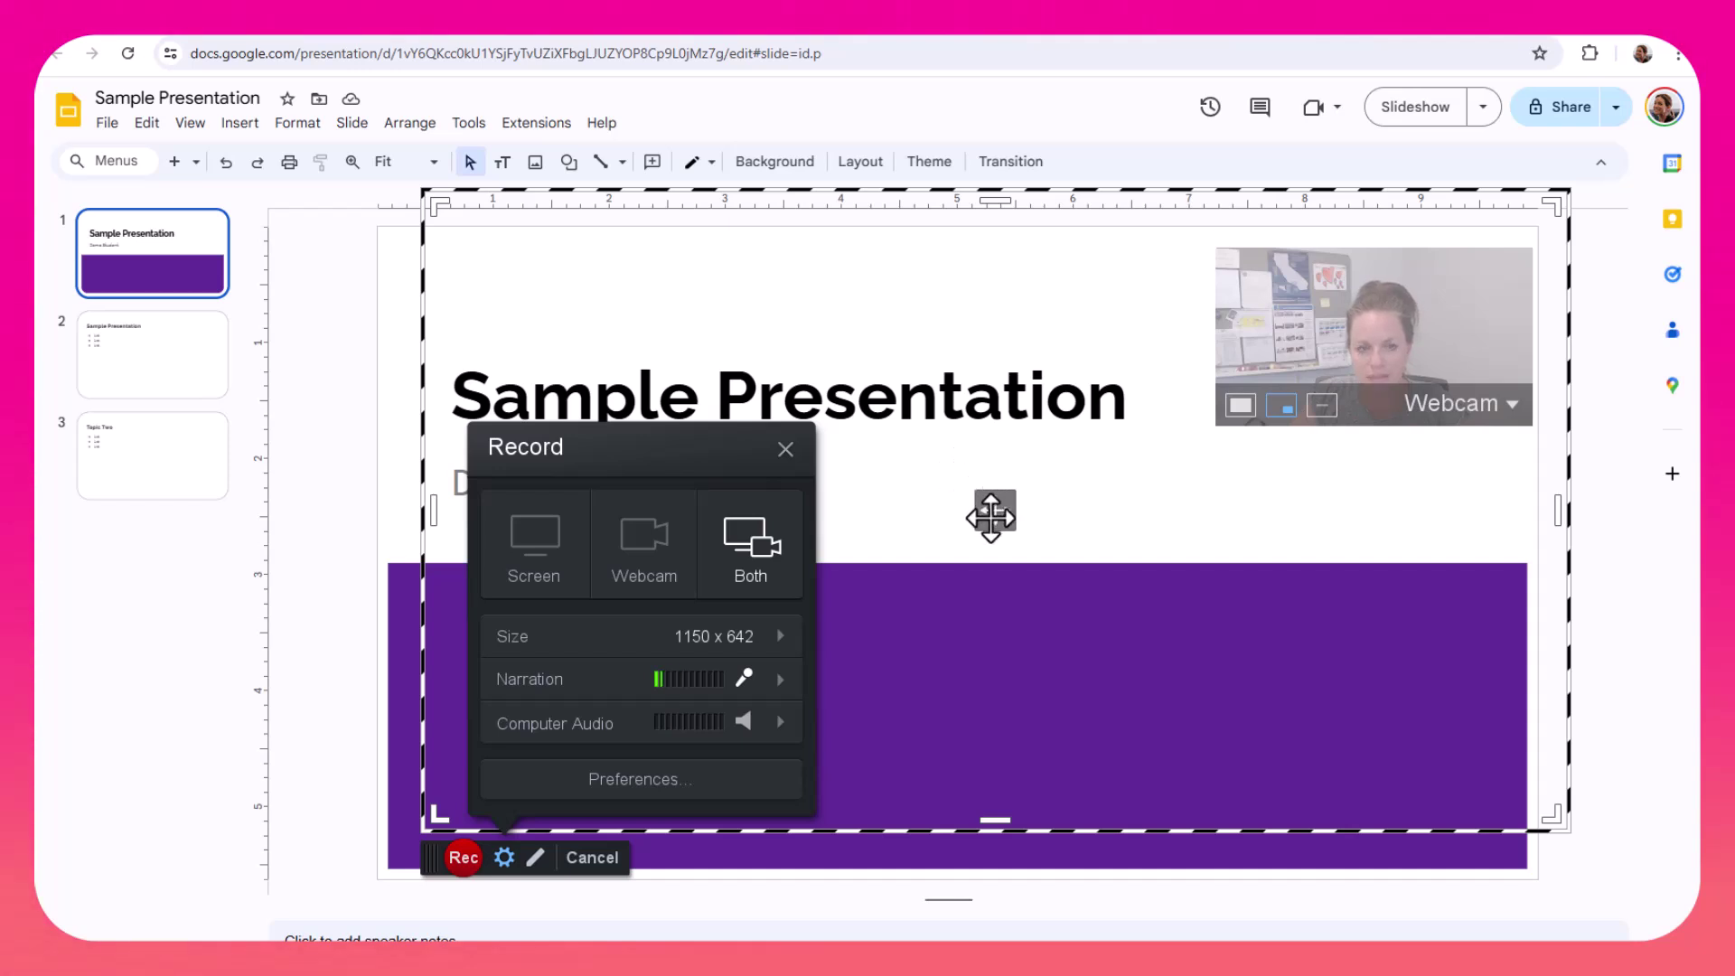
{"action": "left_click_drag", "start_coordinate": [991, 517], "coordinate": [942, 550]}
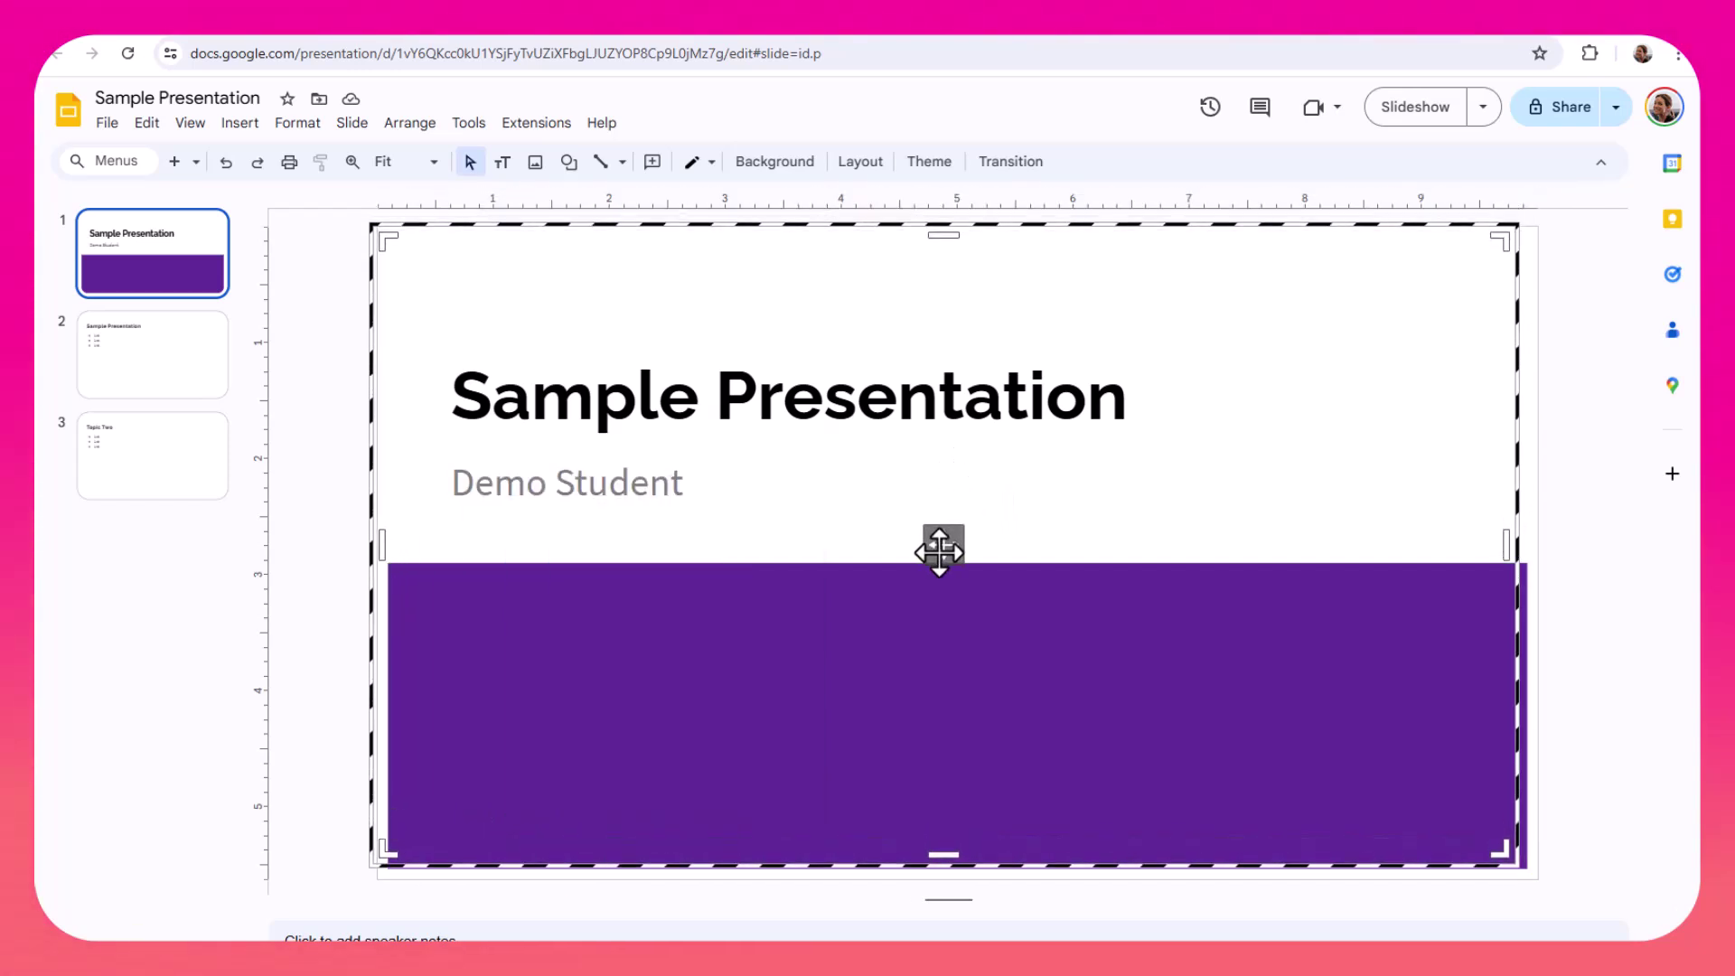
{"action": "left_click_drag", "start_coordinate": [943, 550], "coordinate": [949, 550]}
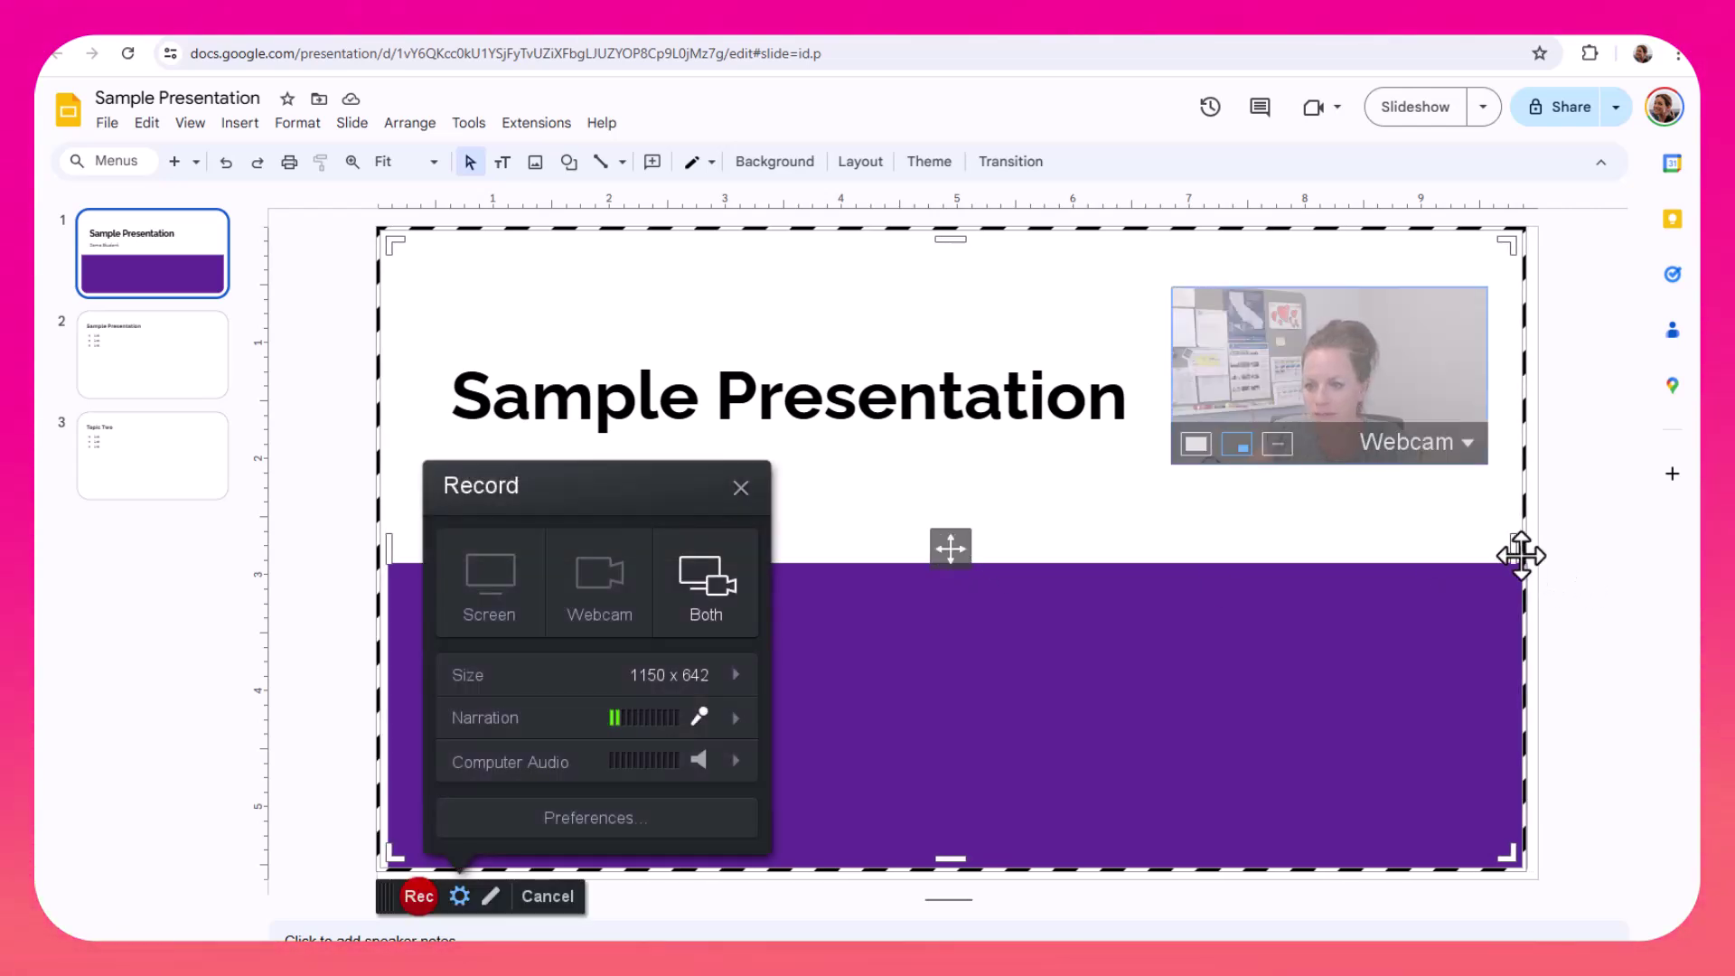
Stretch the capture frame's right, top, left and bottom edges to match the slide.
{"action": "left_click_drag", "start_coordinate": [1522, 556], "coordinate": [1541, 557]}
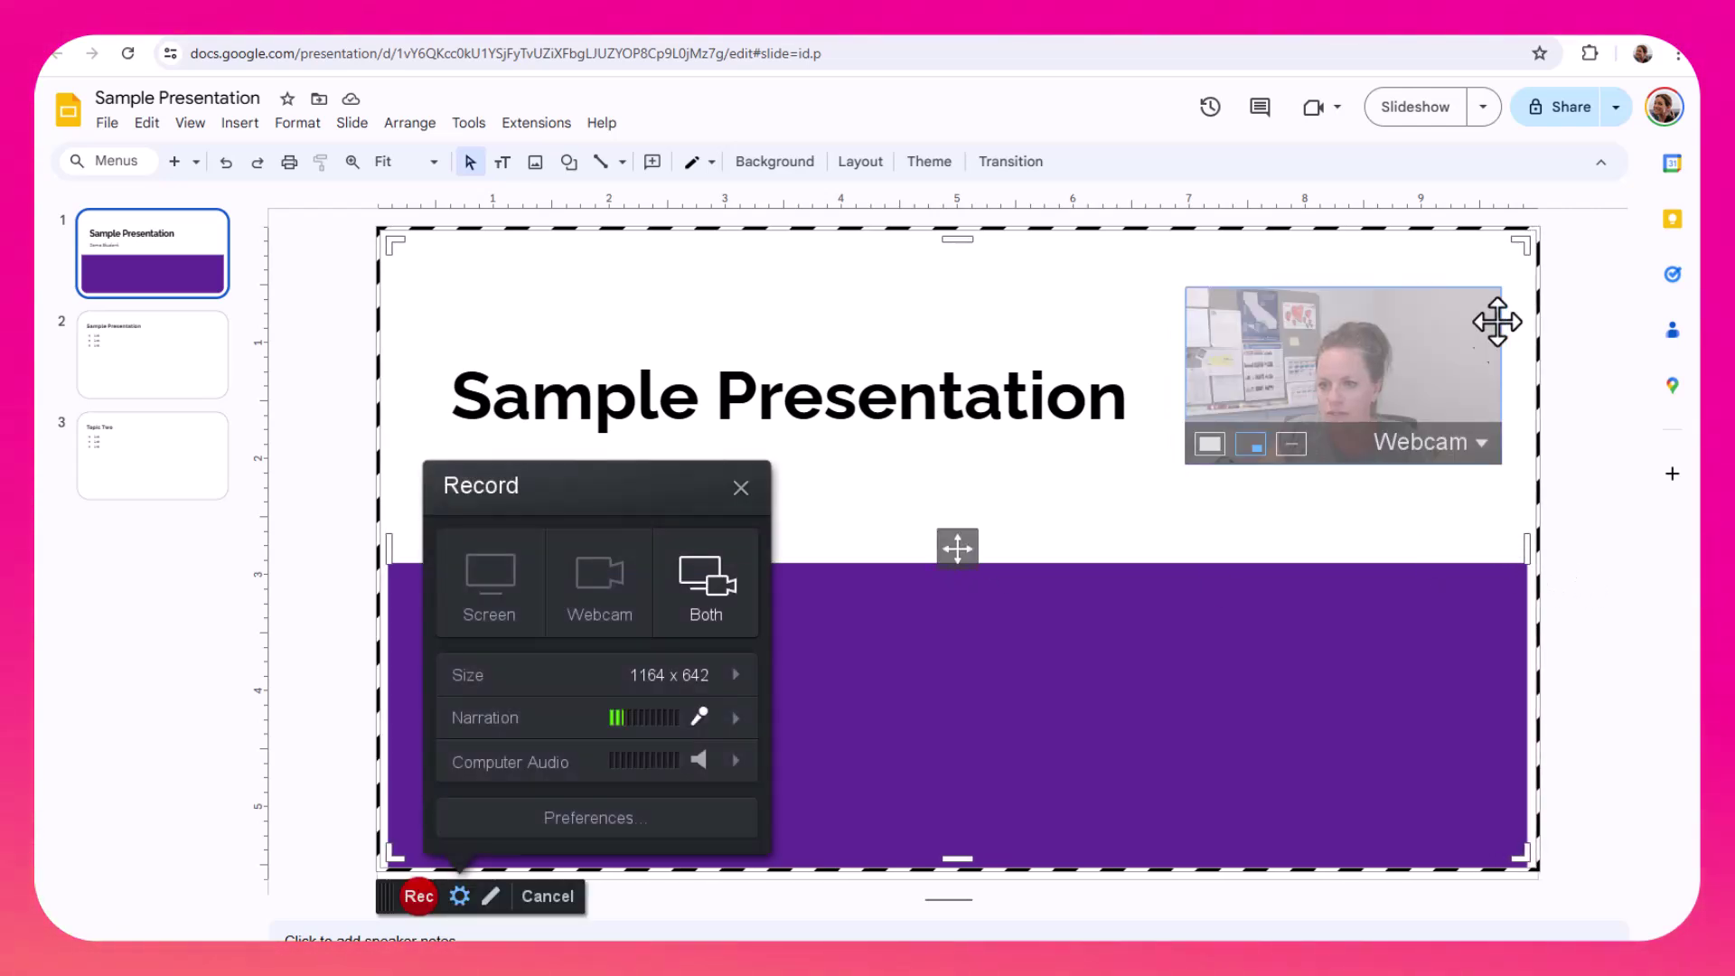
{"action": "left_click_drag", "start_coordinate": [959, 242], "coordinate": [959, 239]}
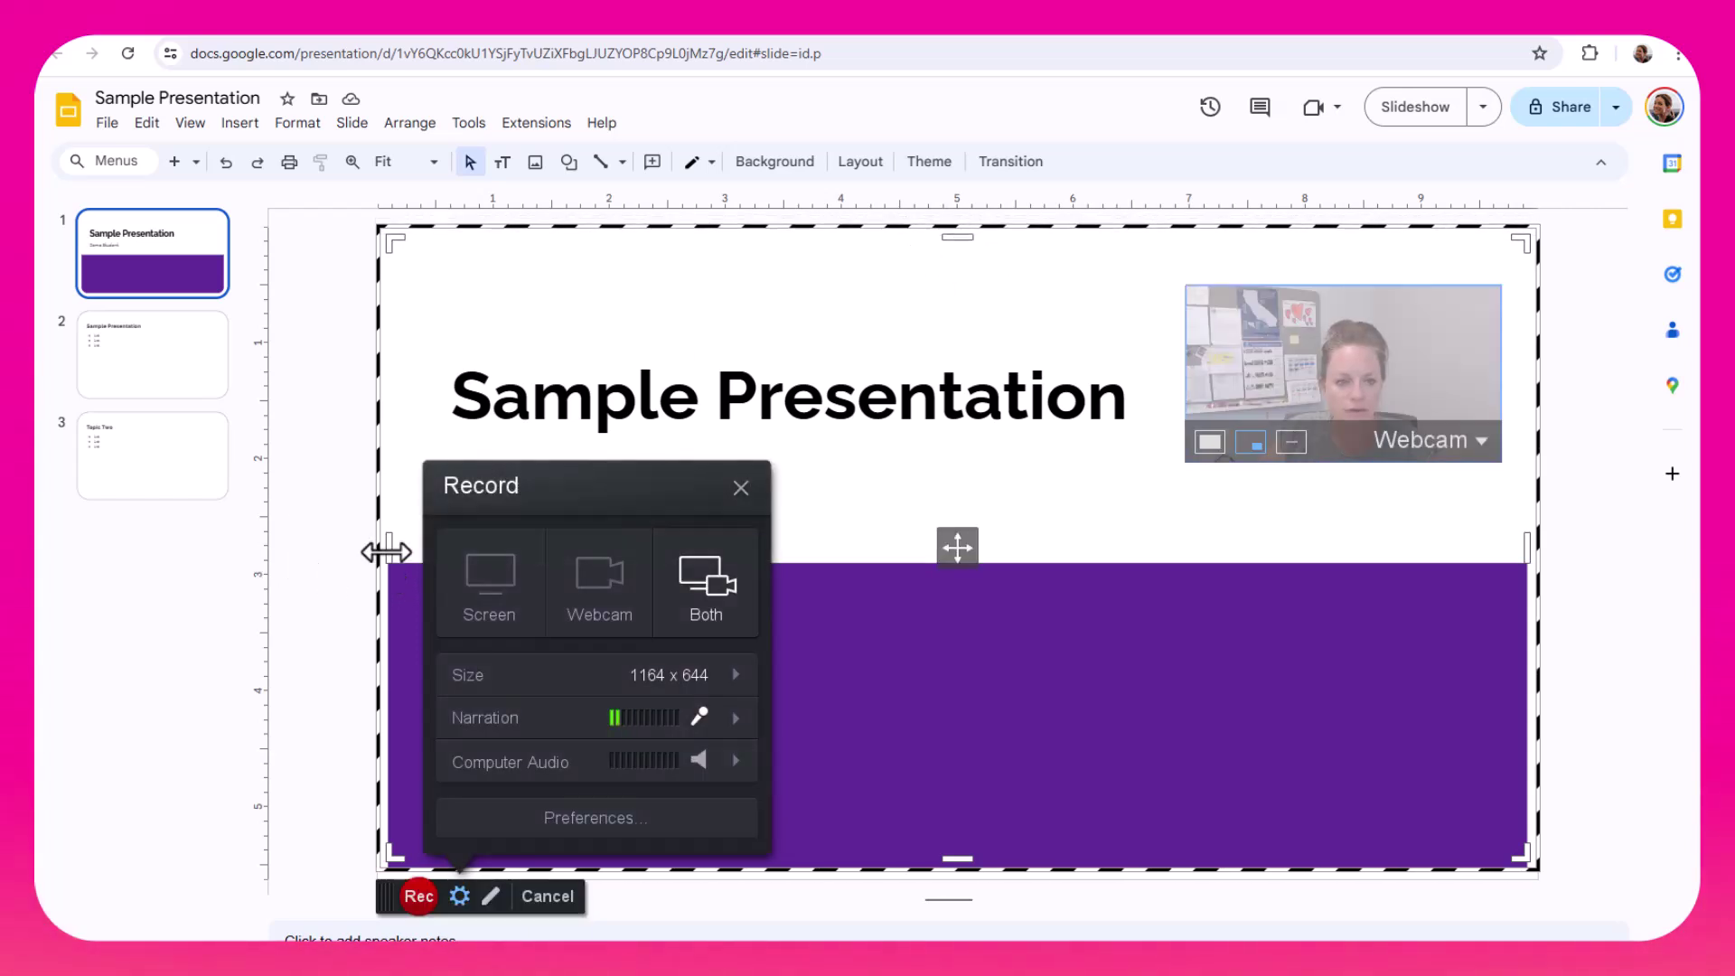
{"action": "left_click_drag", "start_coordinate": [387, 551], "coordinate": [376, 549]}
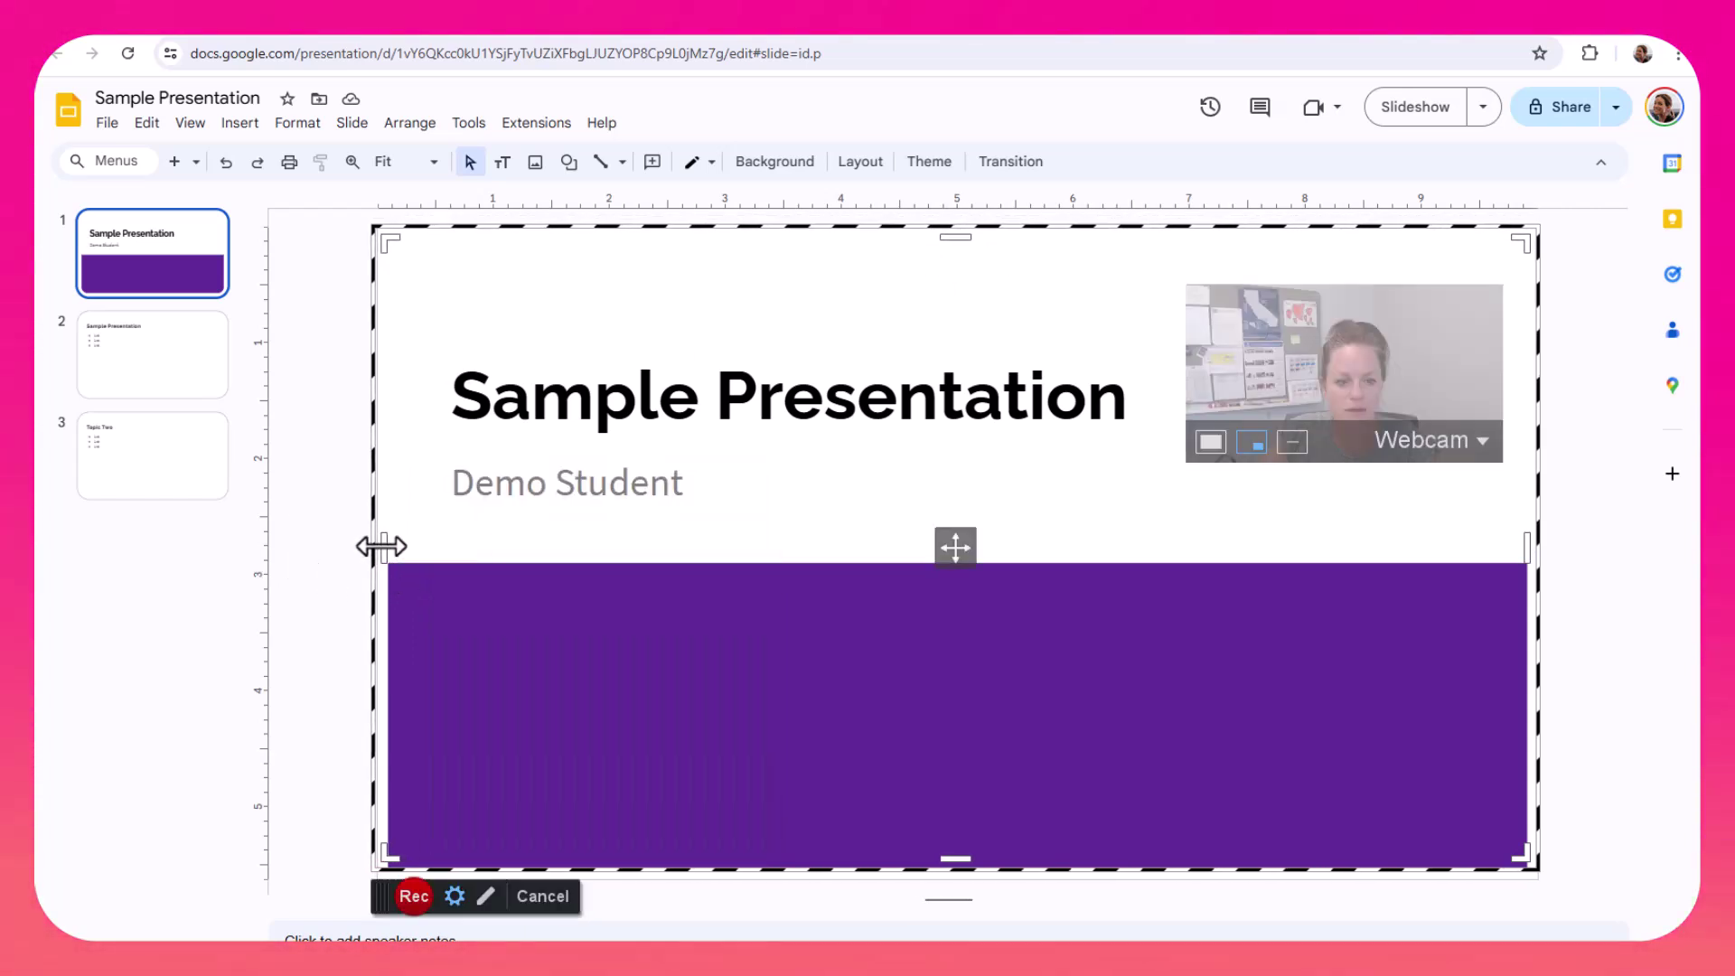
{"action": "left_click_drag", "start_coordinate": [958, 859], "coordinate": [960, 868]}
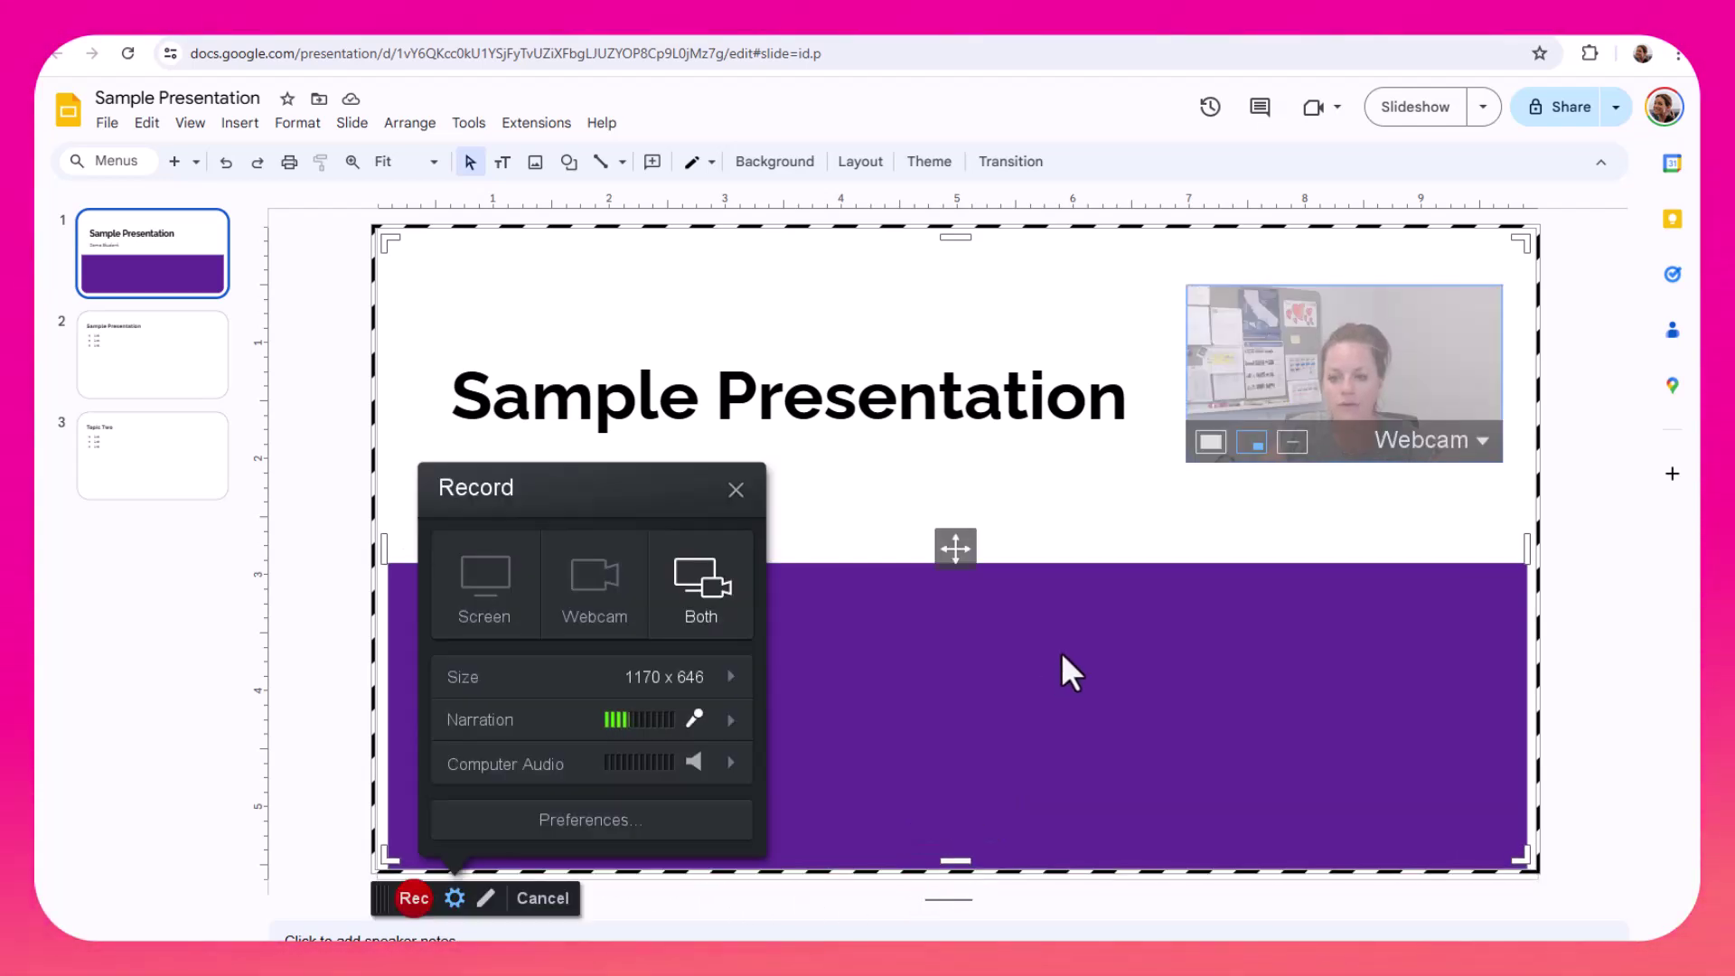
{"action": "mouse_move", "coordinate": [385, 862]}
{"action": "left_mouse_down"}
{"action": "mouse_move", "coordinate": [337, 869]}
{"action": "mouse_move", "coordinate": [394, 863]}
{"action": "left_mouse_up"}
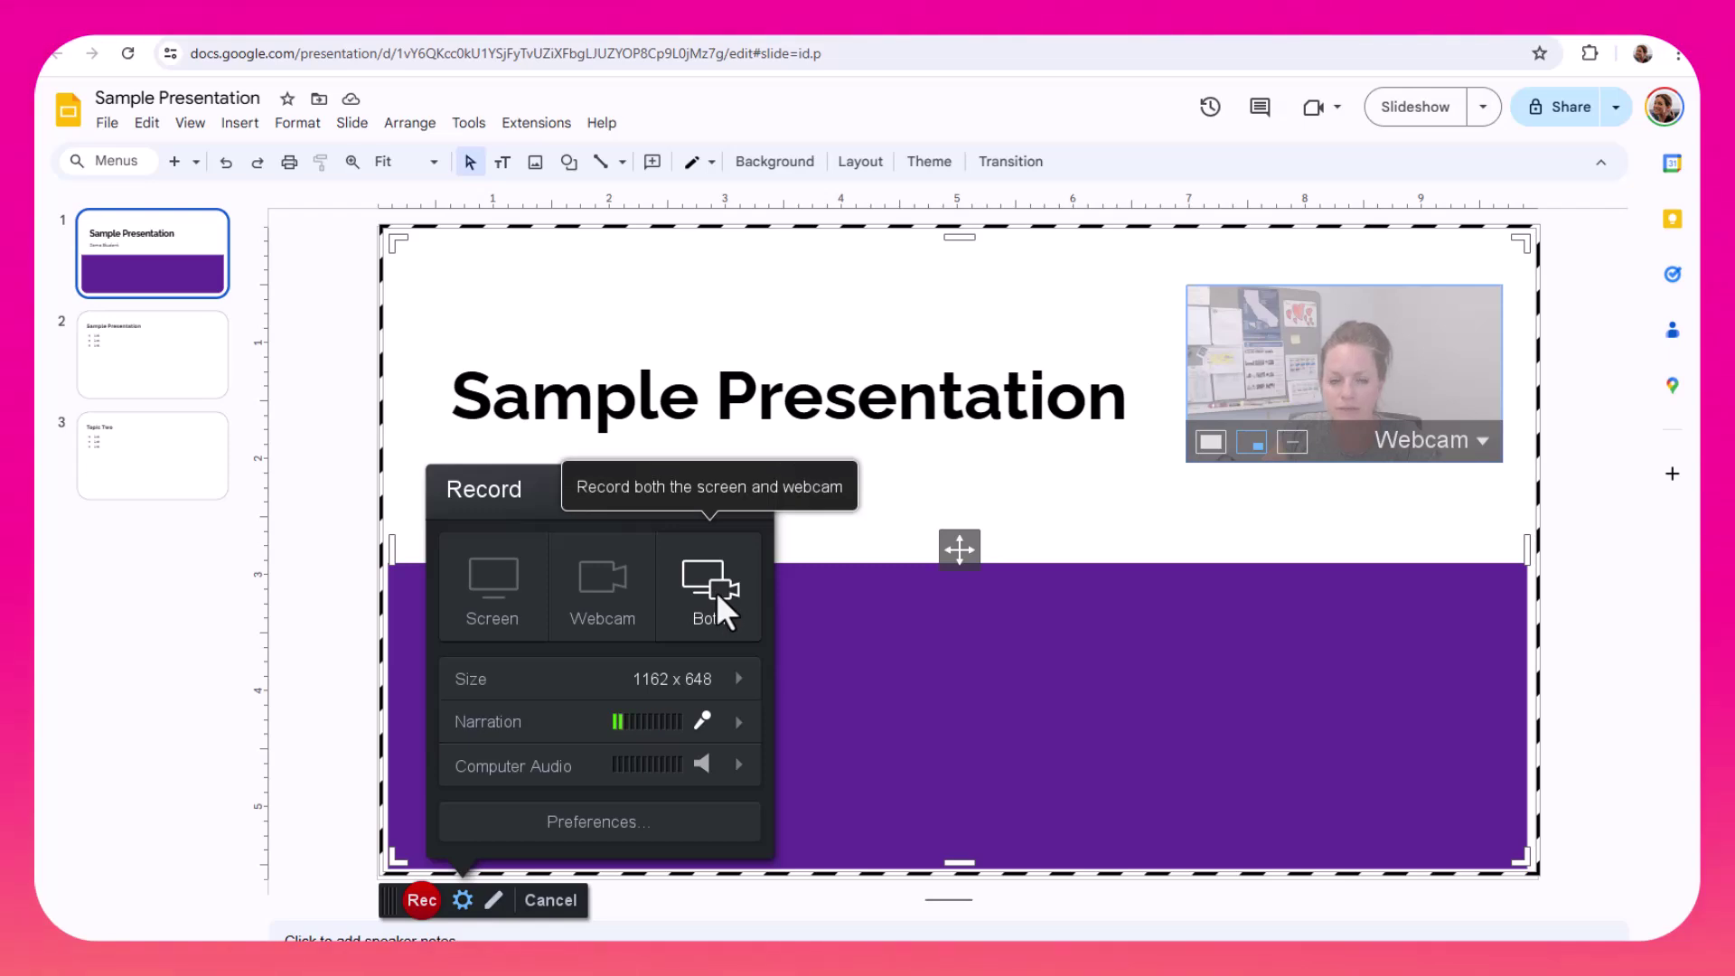
{"action": "left_click", "coordinate": [603, 587]}
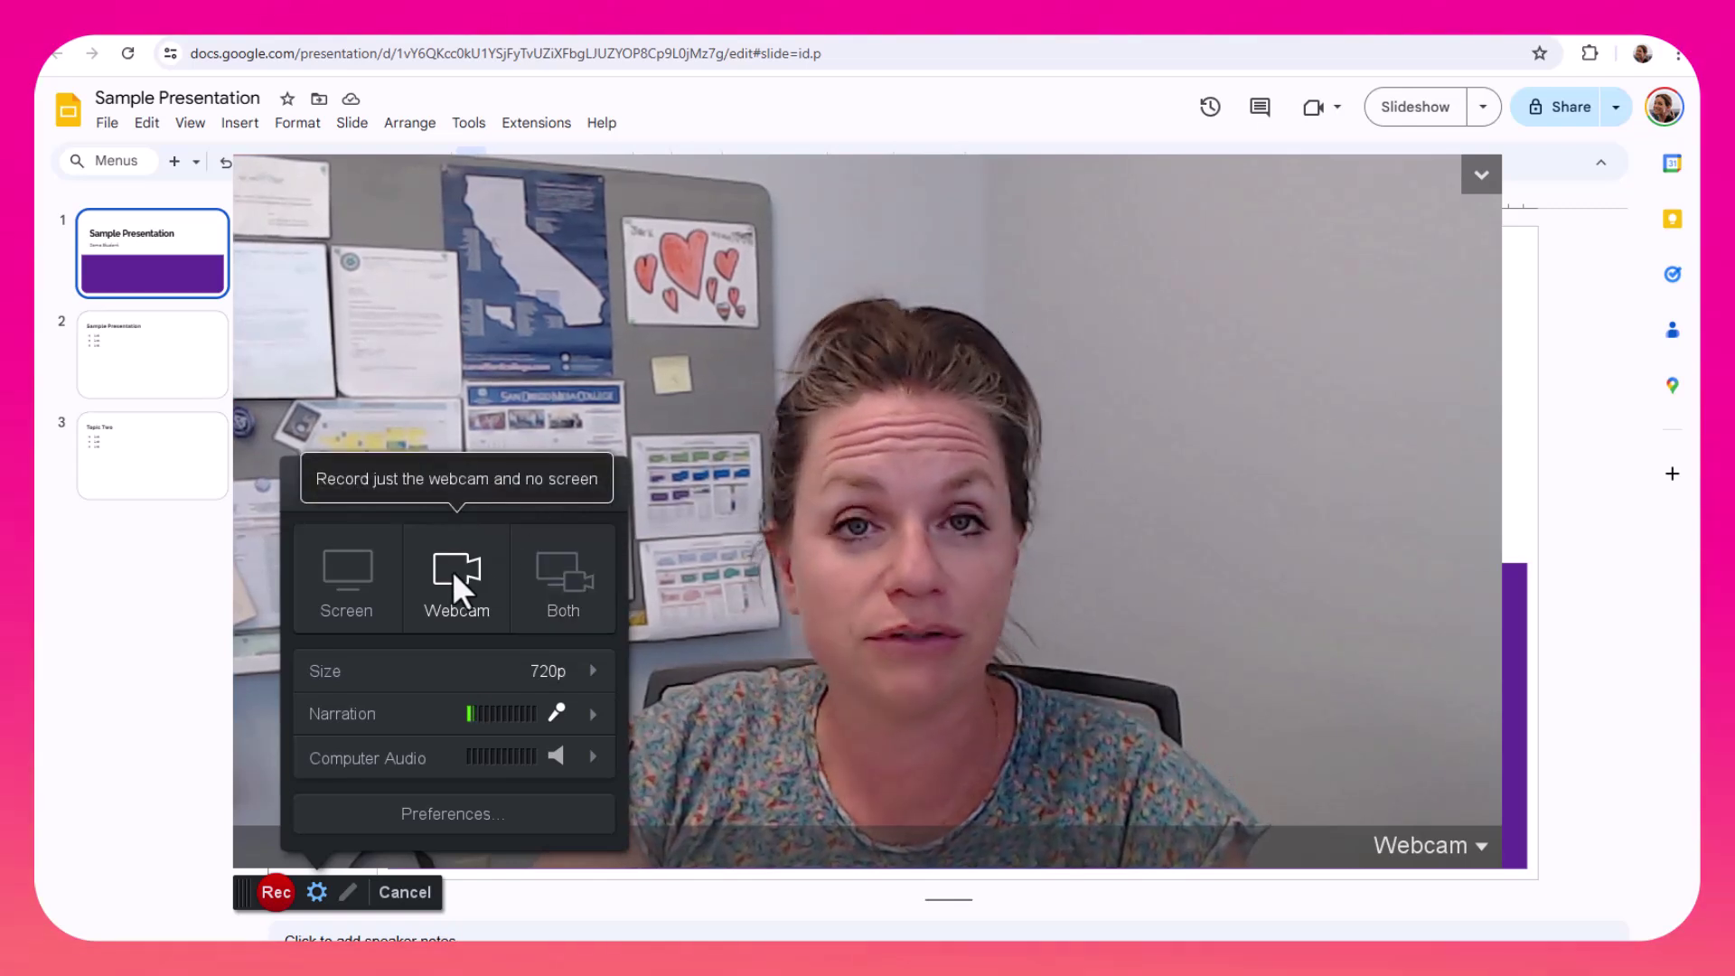
{"action": "left_click", "coordinate": [346, 582]}
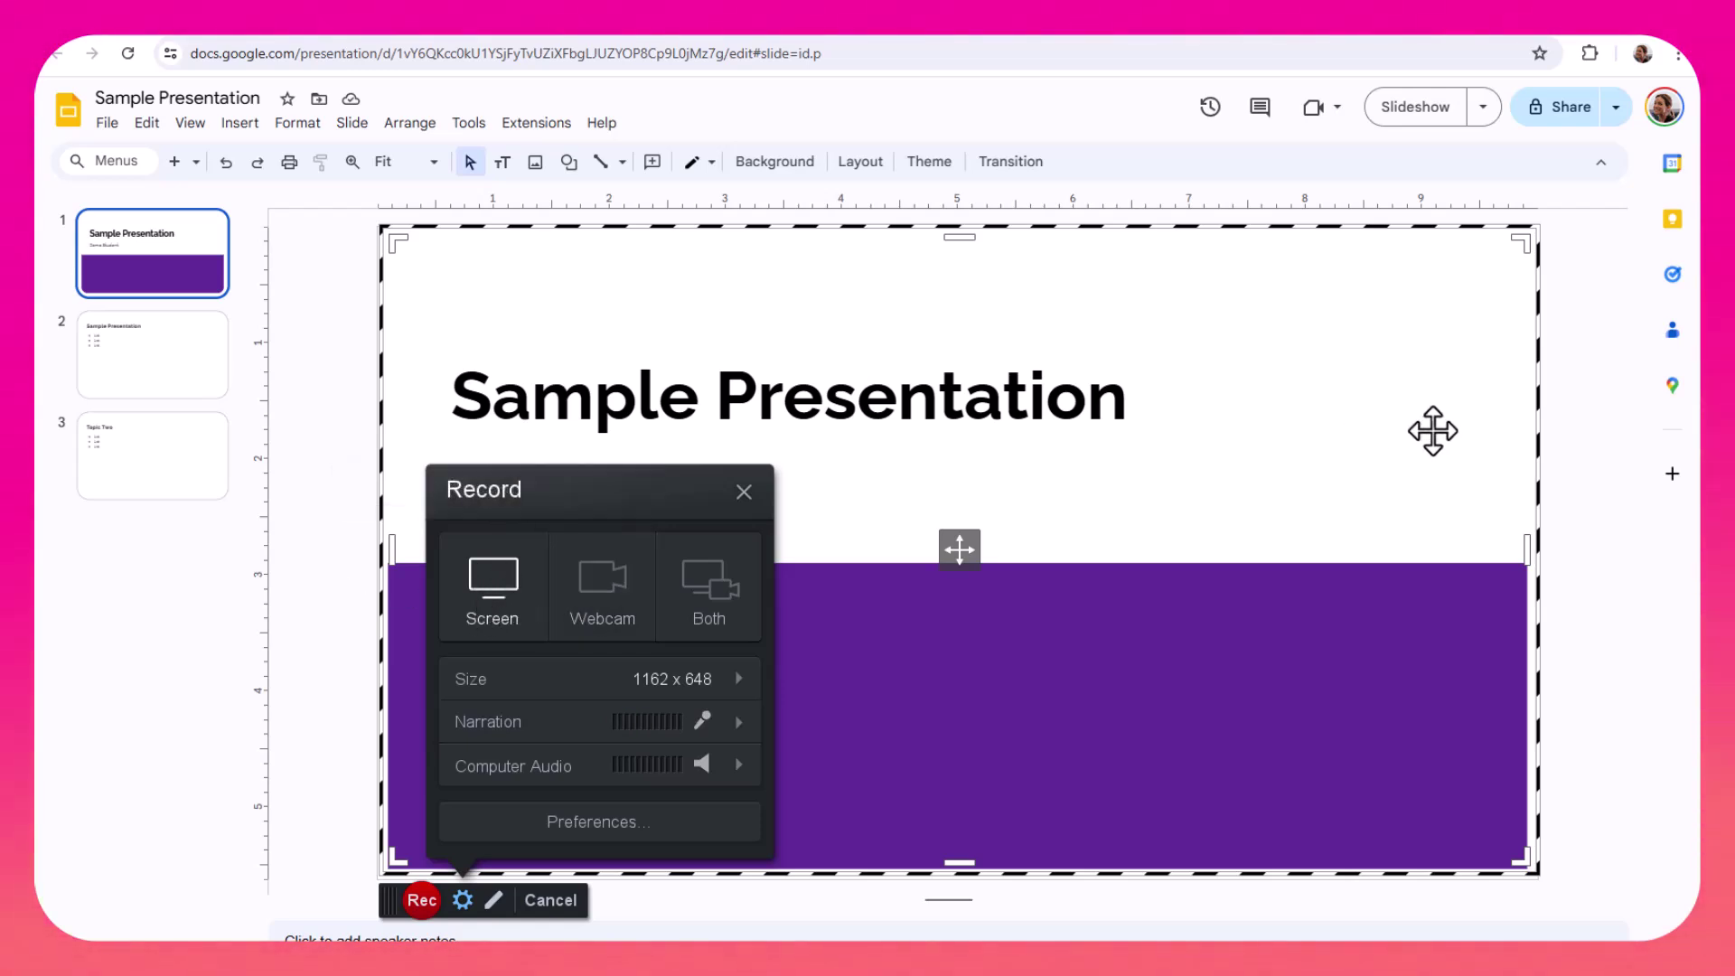
{"action": "left_click", "coordinate": [736, 595]}
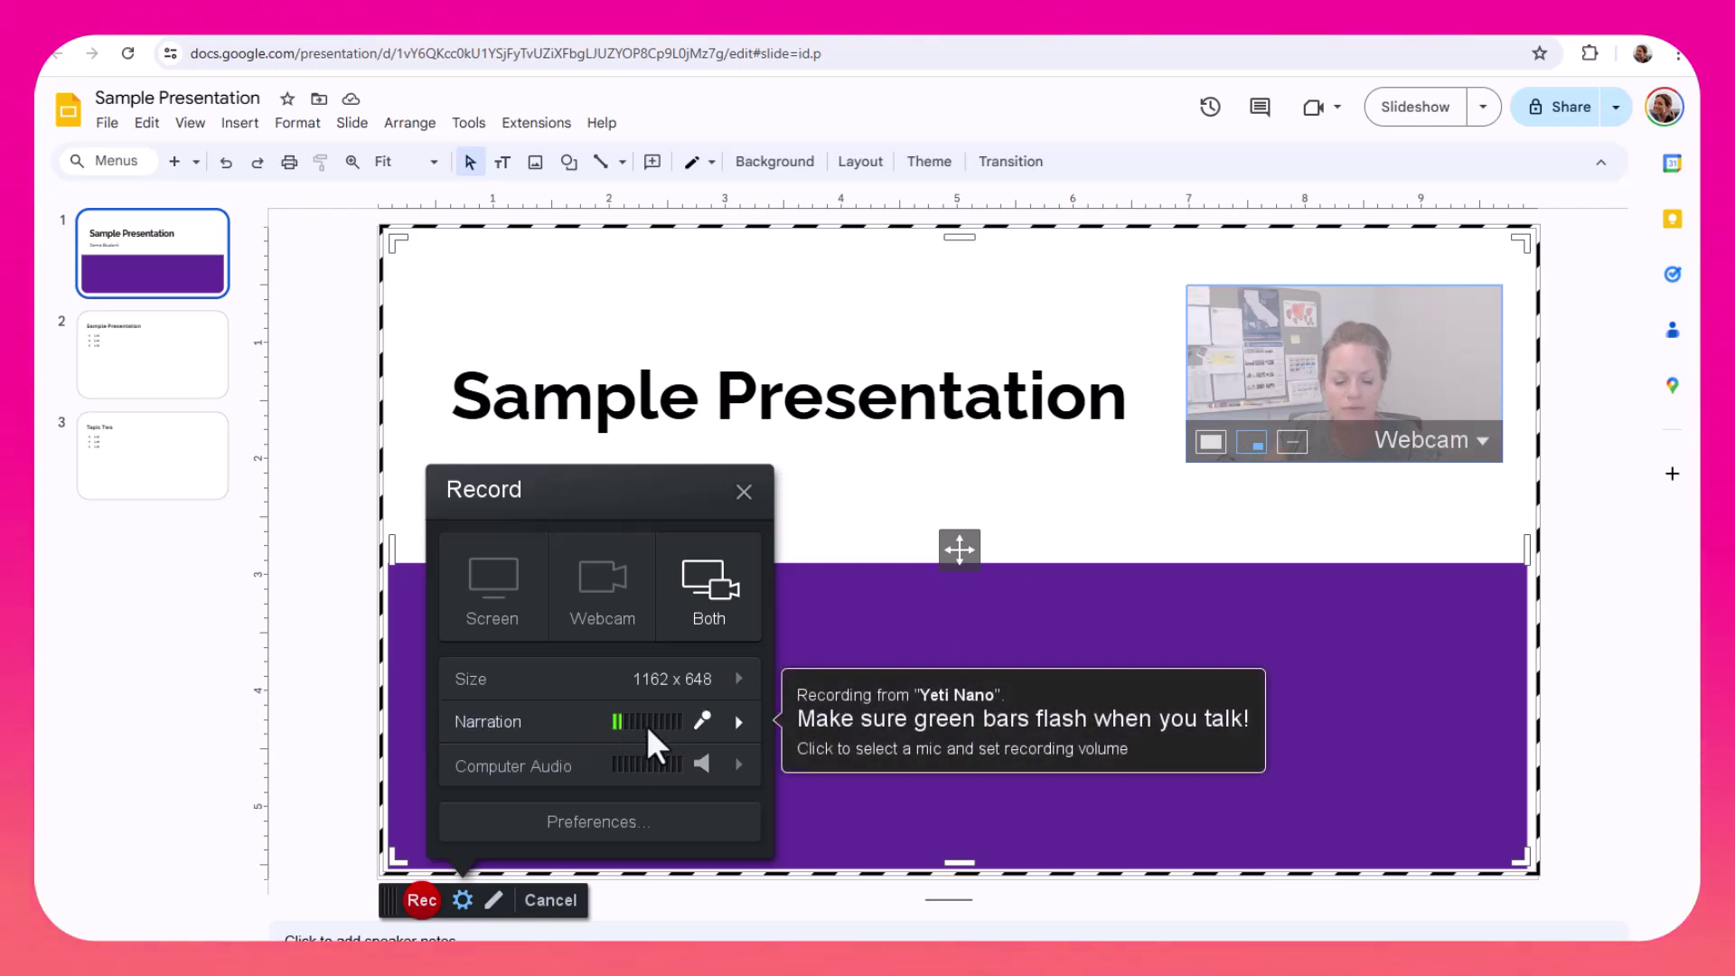
{"action": "left_click", "coordinate": [735, 722]}
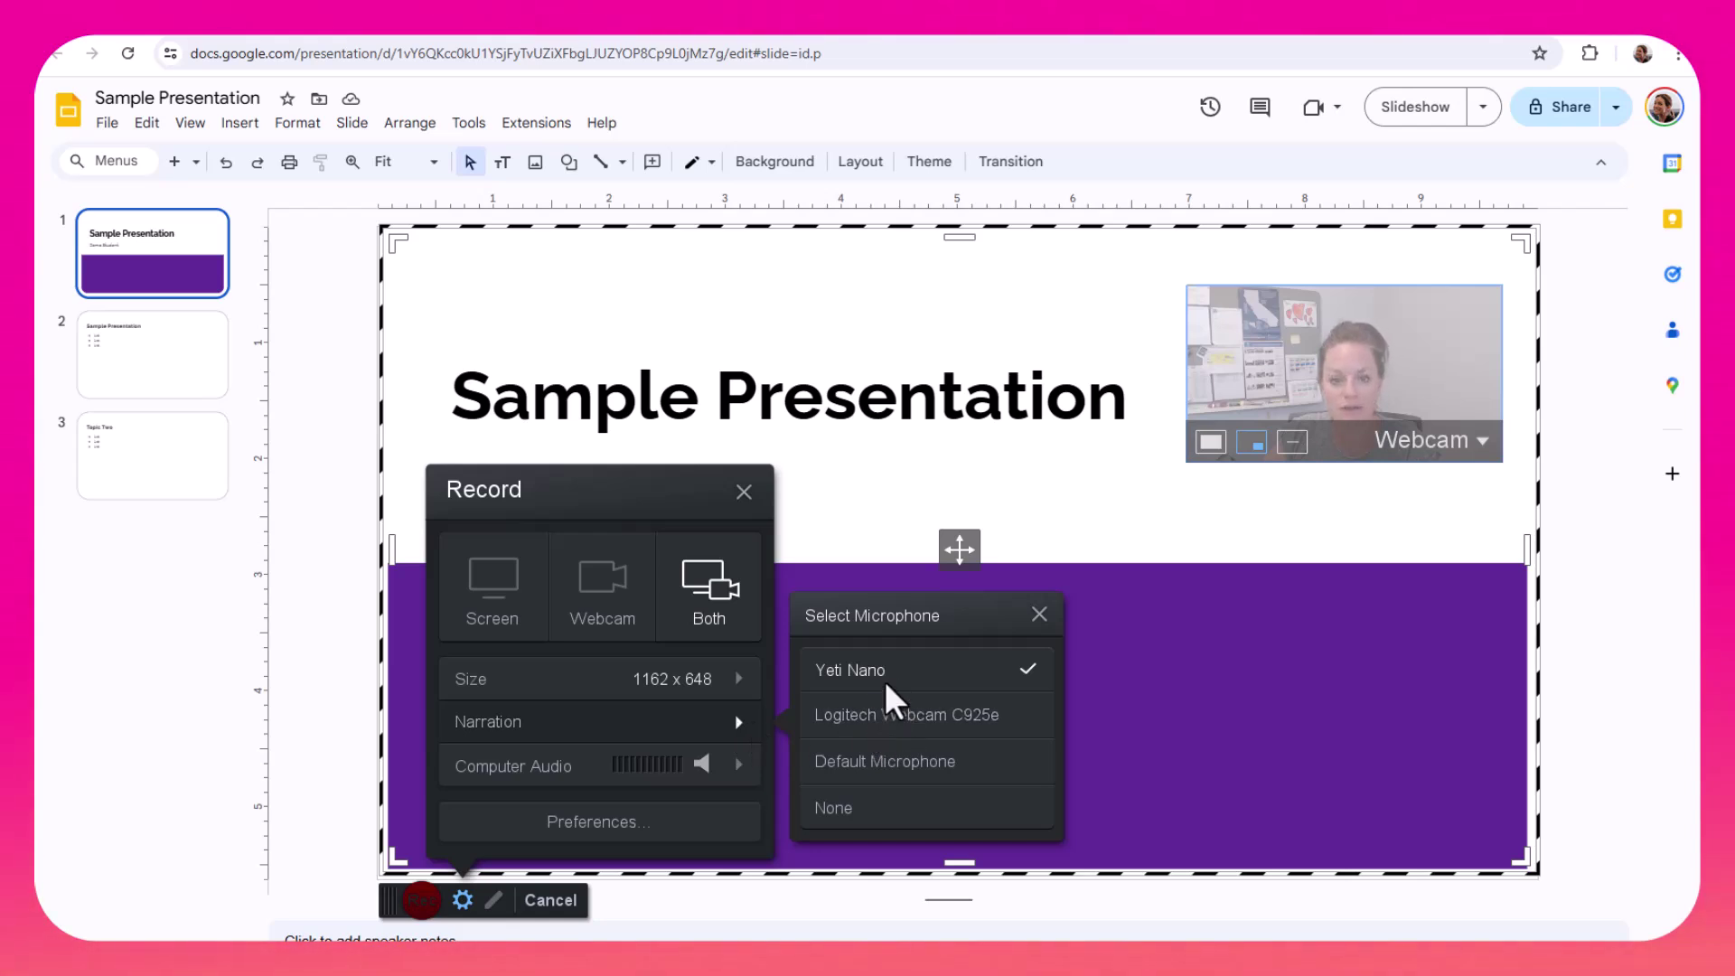
{"action": "left_click", "coordinate": [1039, 614]}
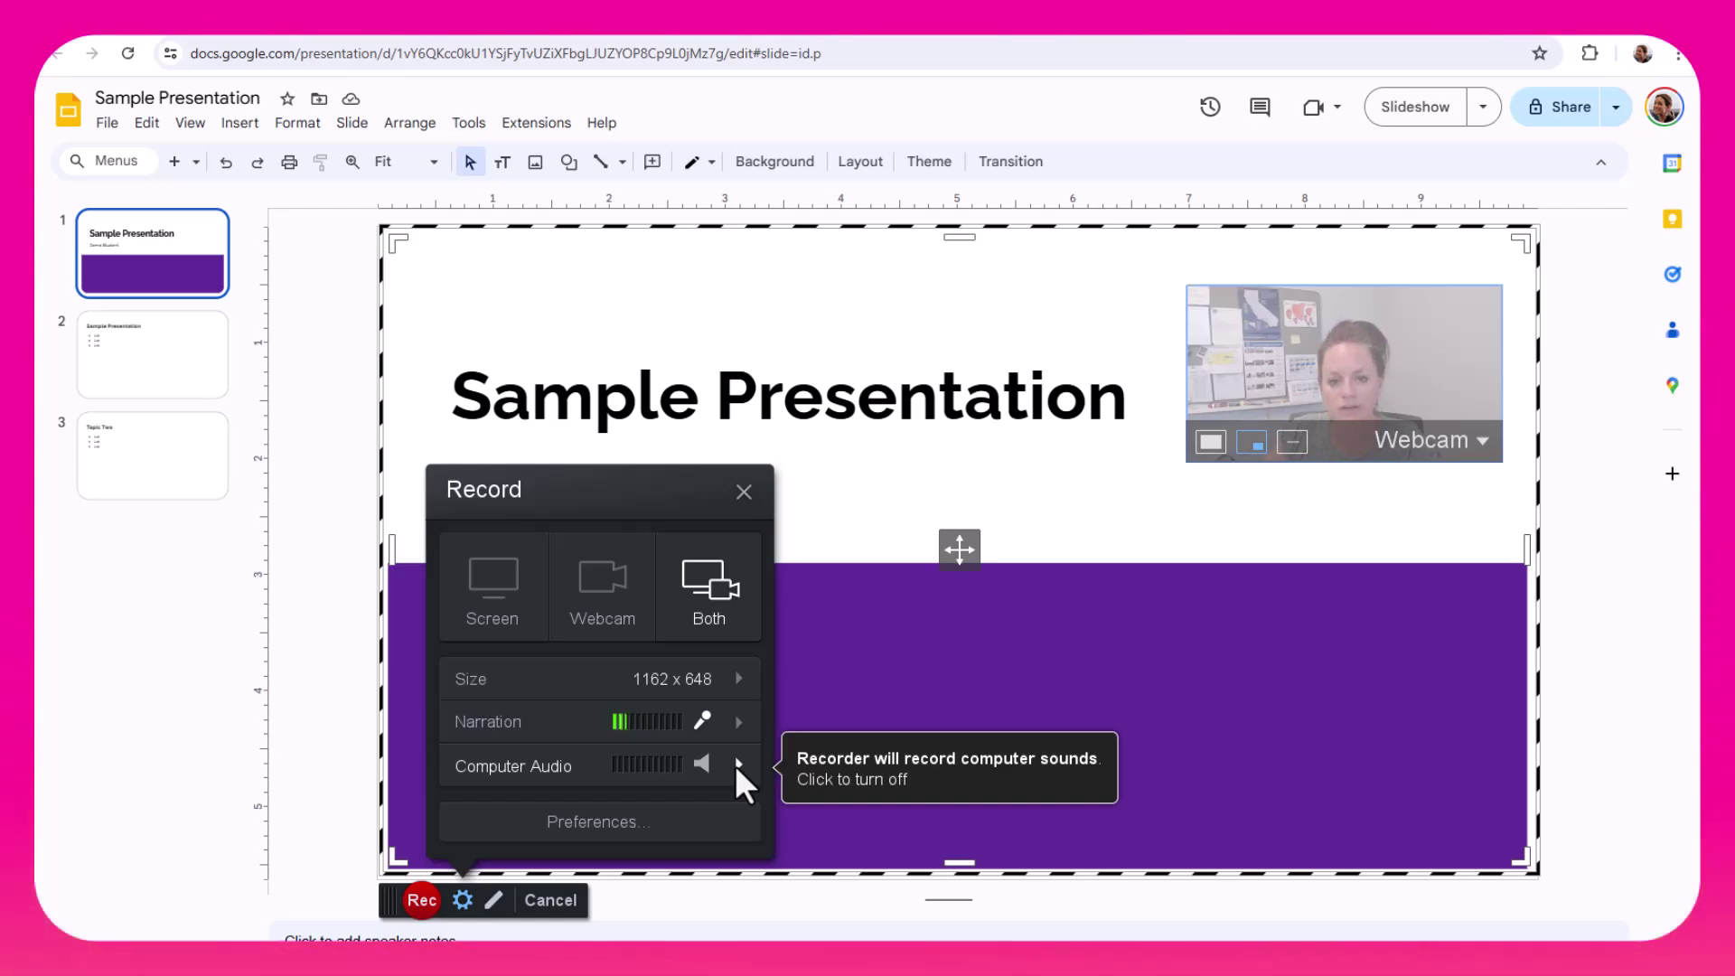
{"action": "left_click", "coordinate": [738, 764]}
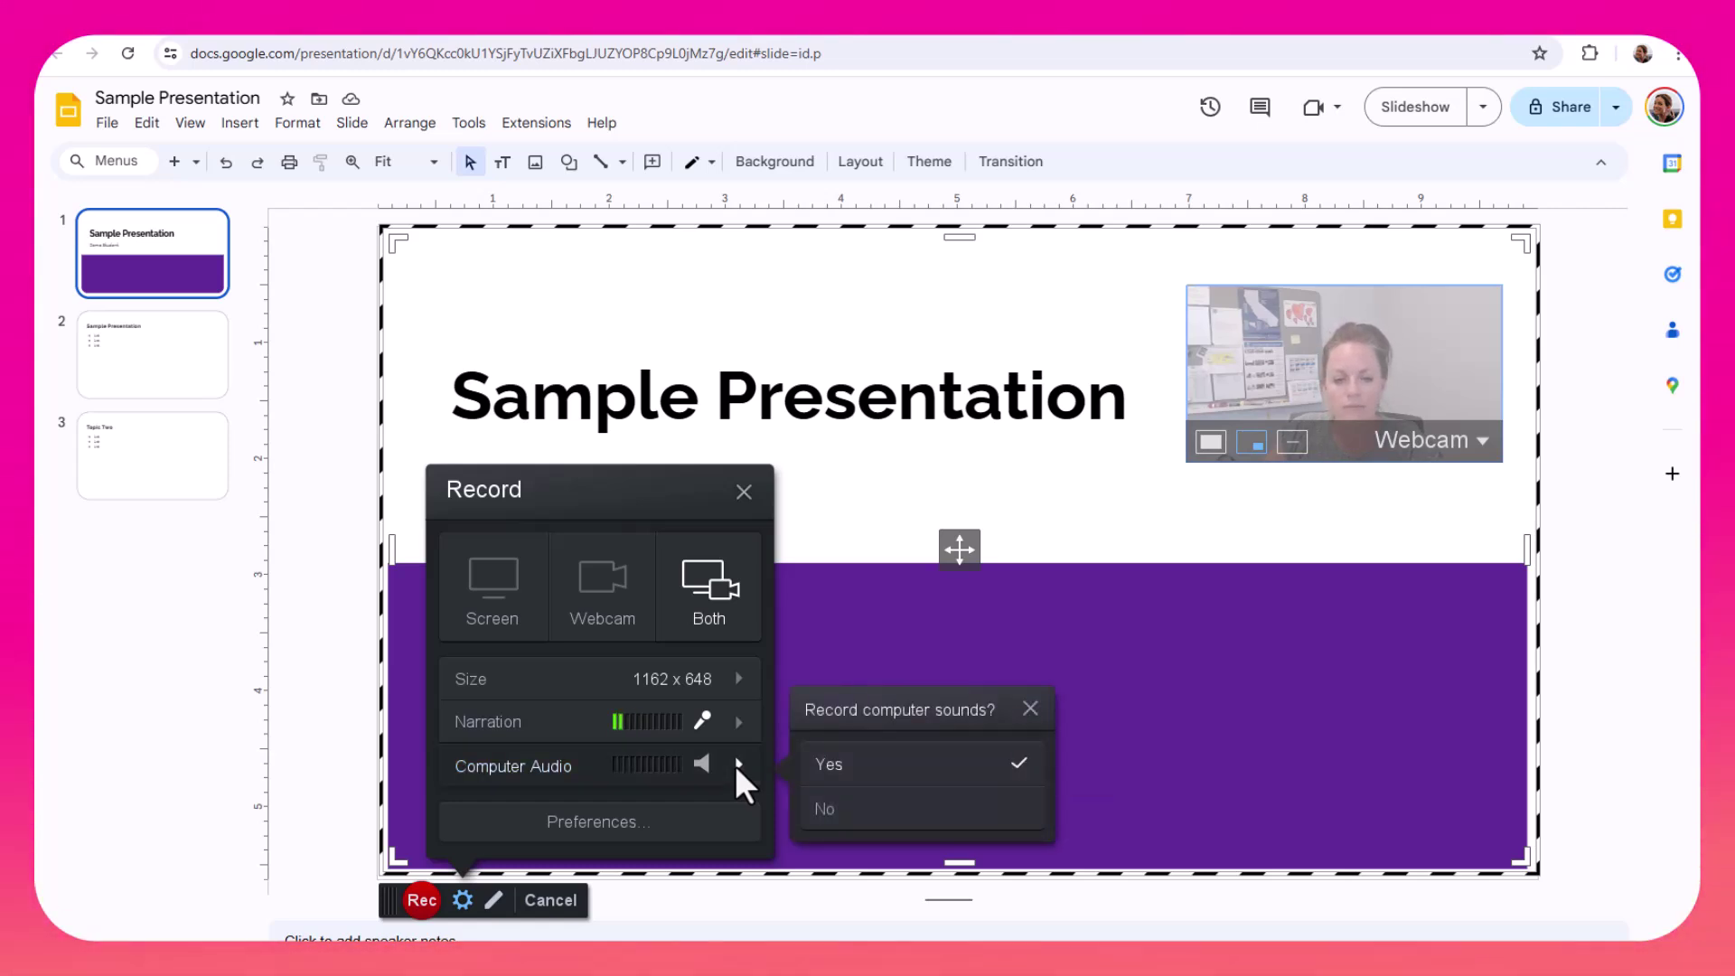
{"action": "left_click", "coordinate": [845, 768]}
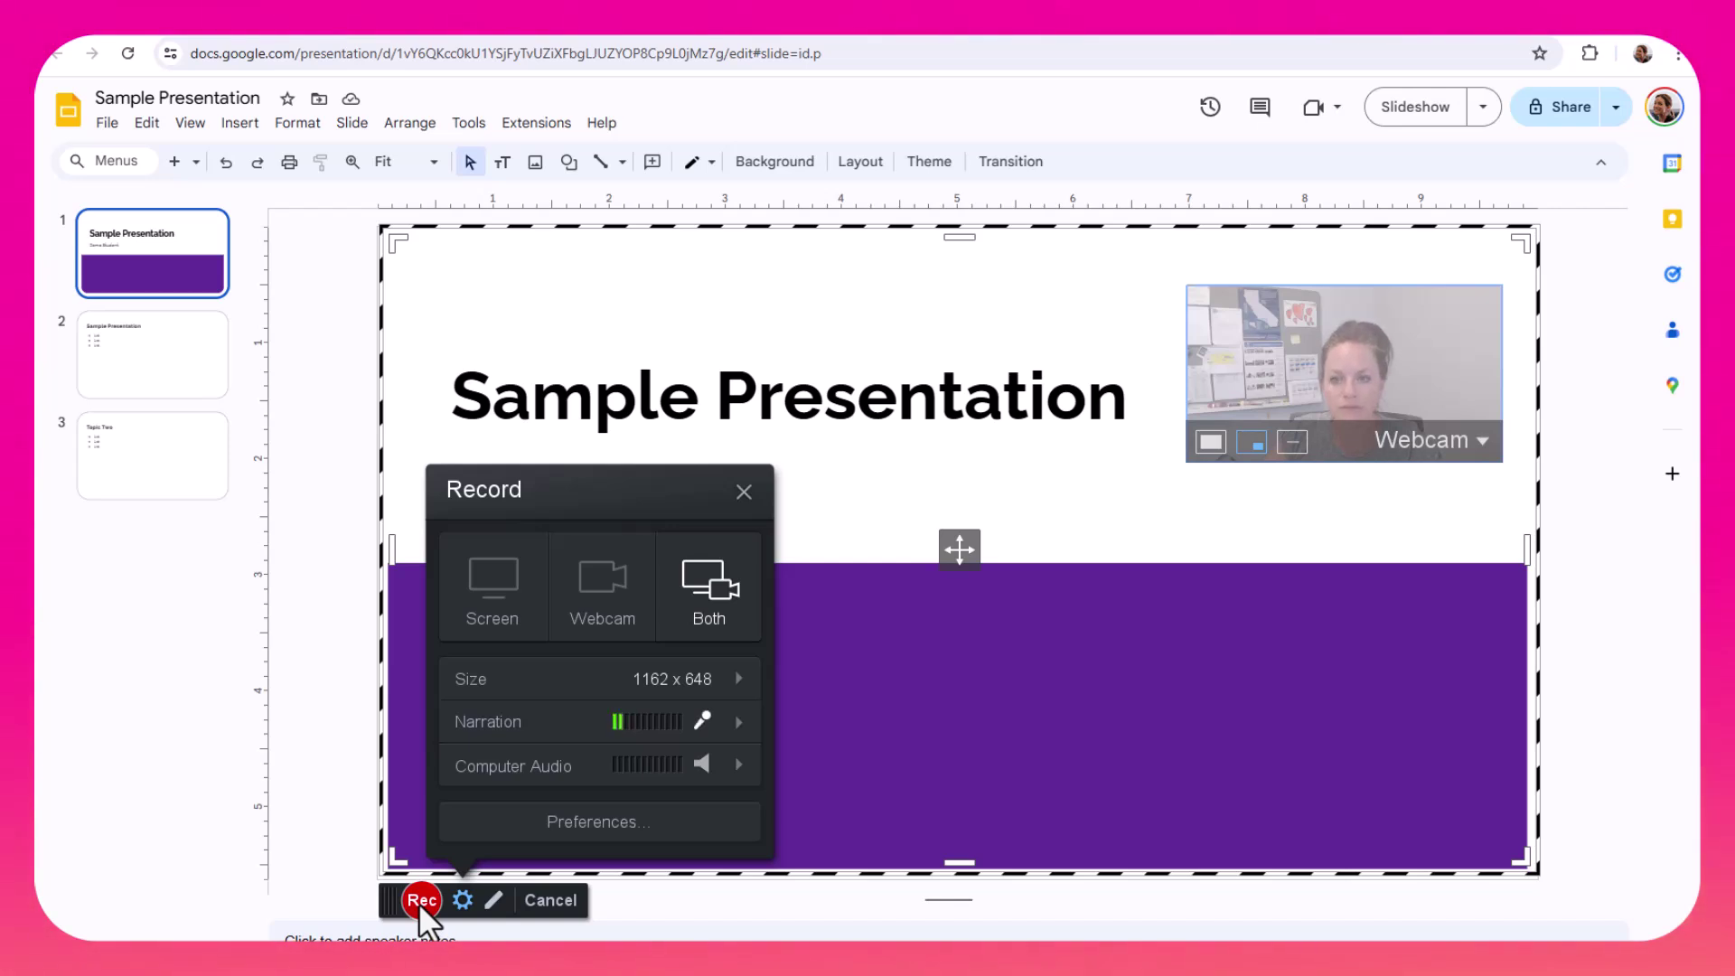
Record the presentation with webcam, advancing to slide 2 and then the Topic Two slide.
{"action": "left_click", "coordinate": [418, 899]}
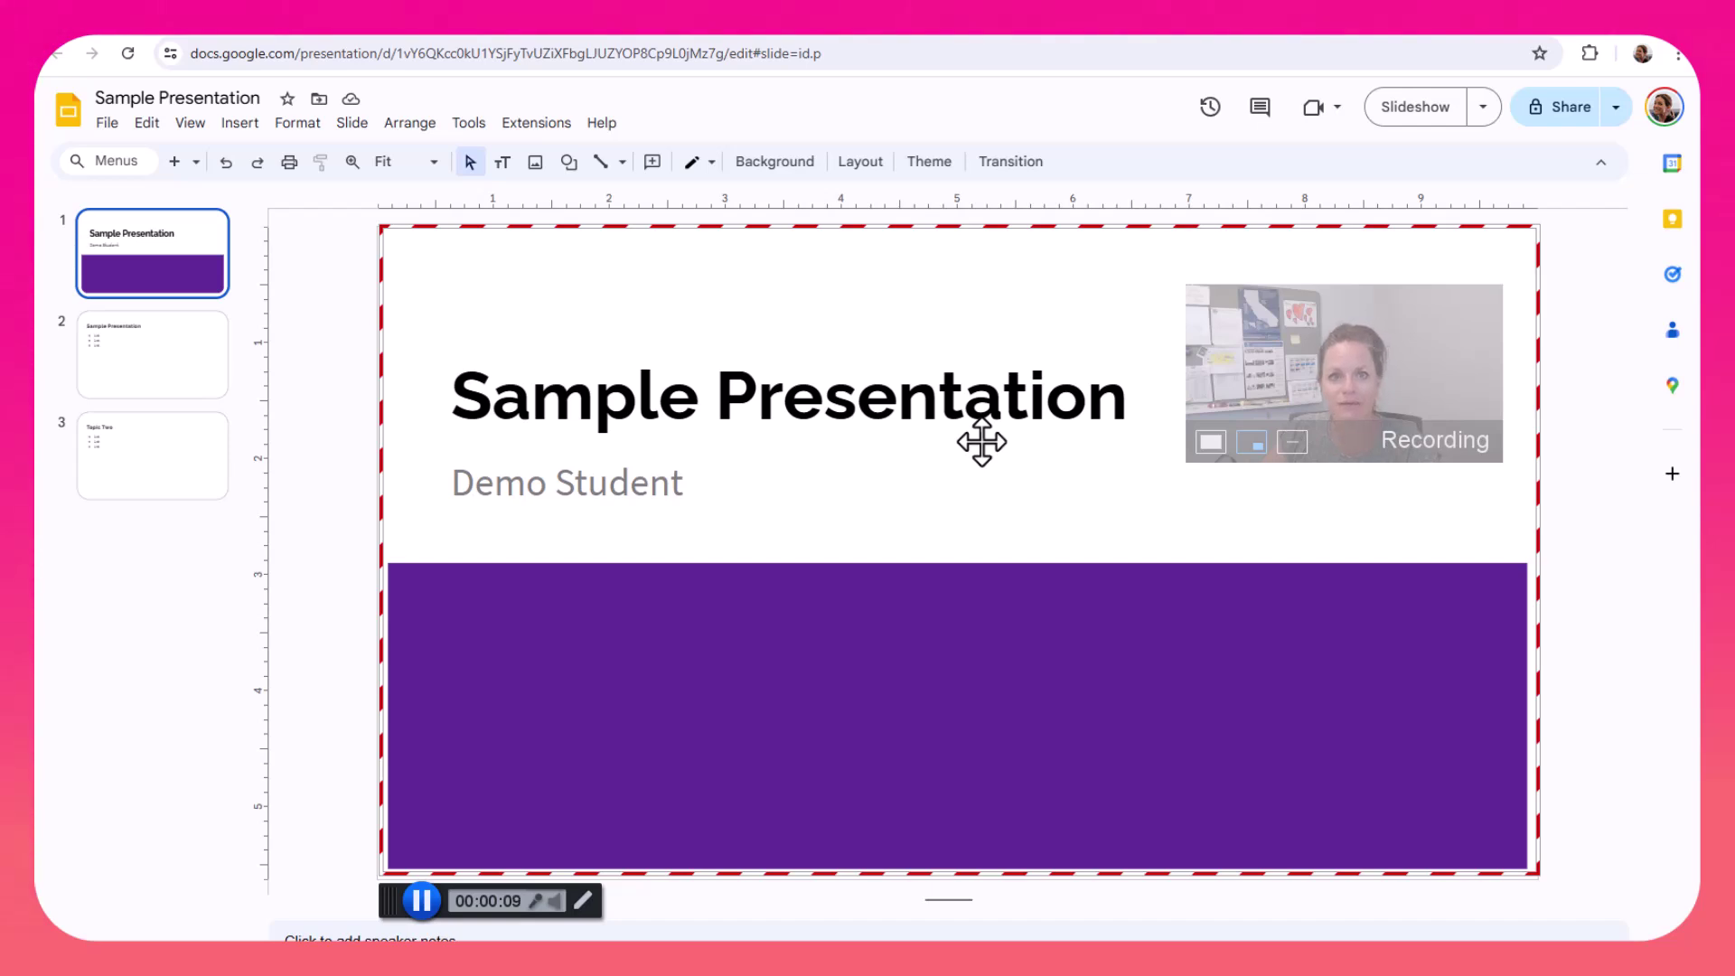
{"action": "left_click", "coordinate": [205, 364]}
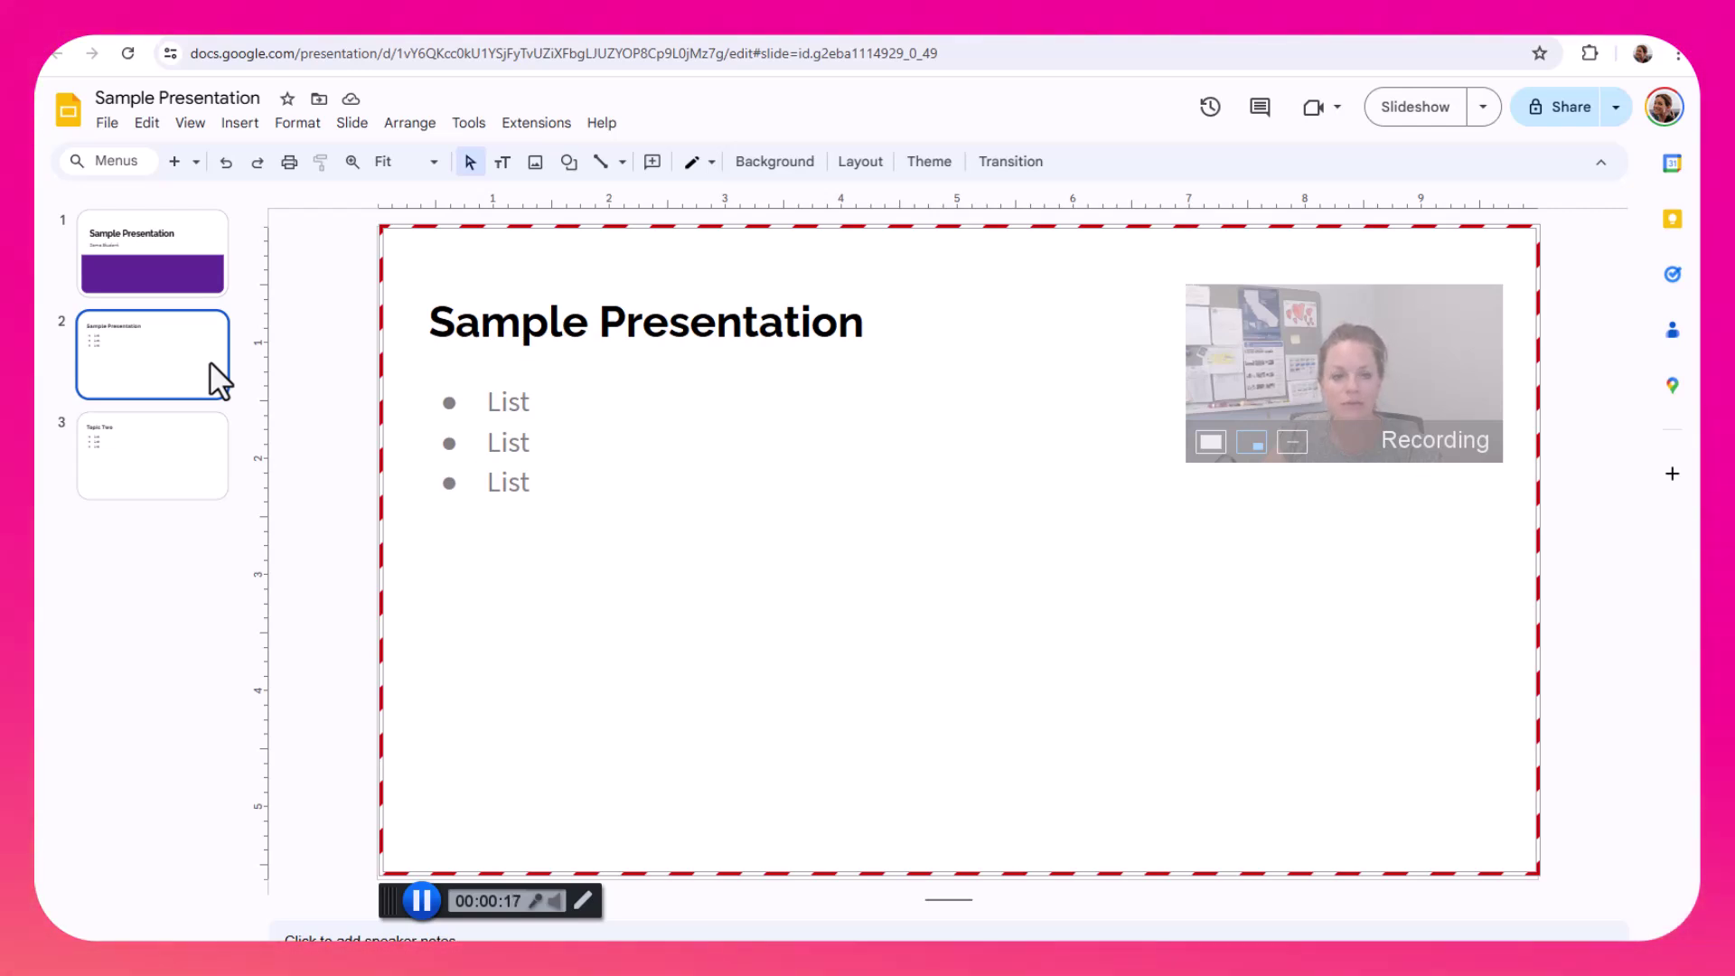
{"action": "left_click", "coordinate": [211, 455]}
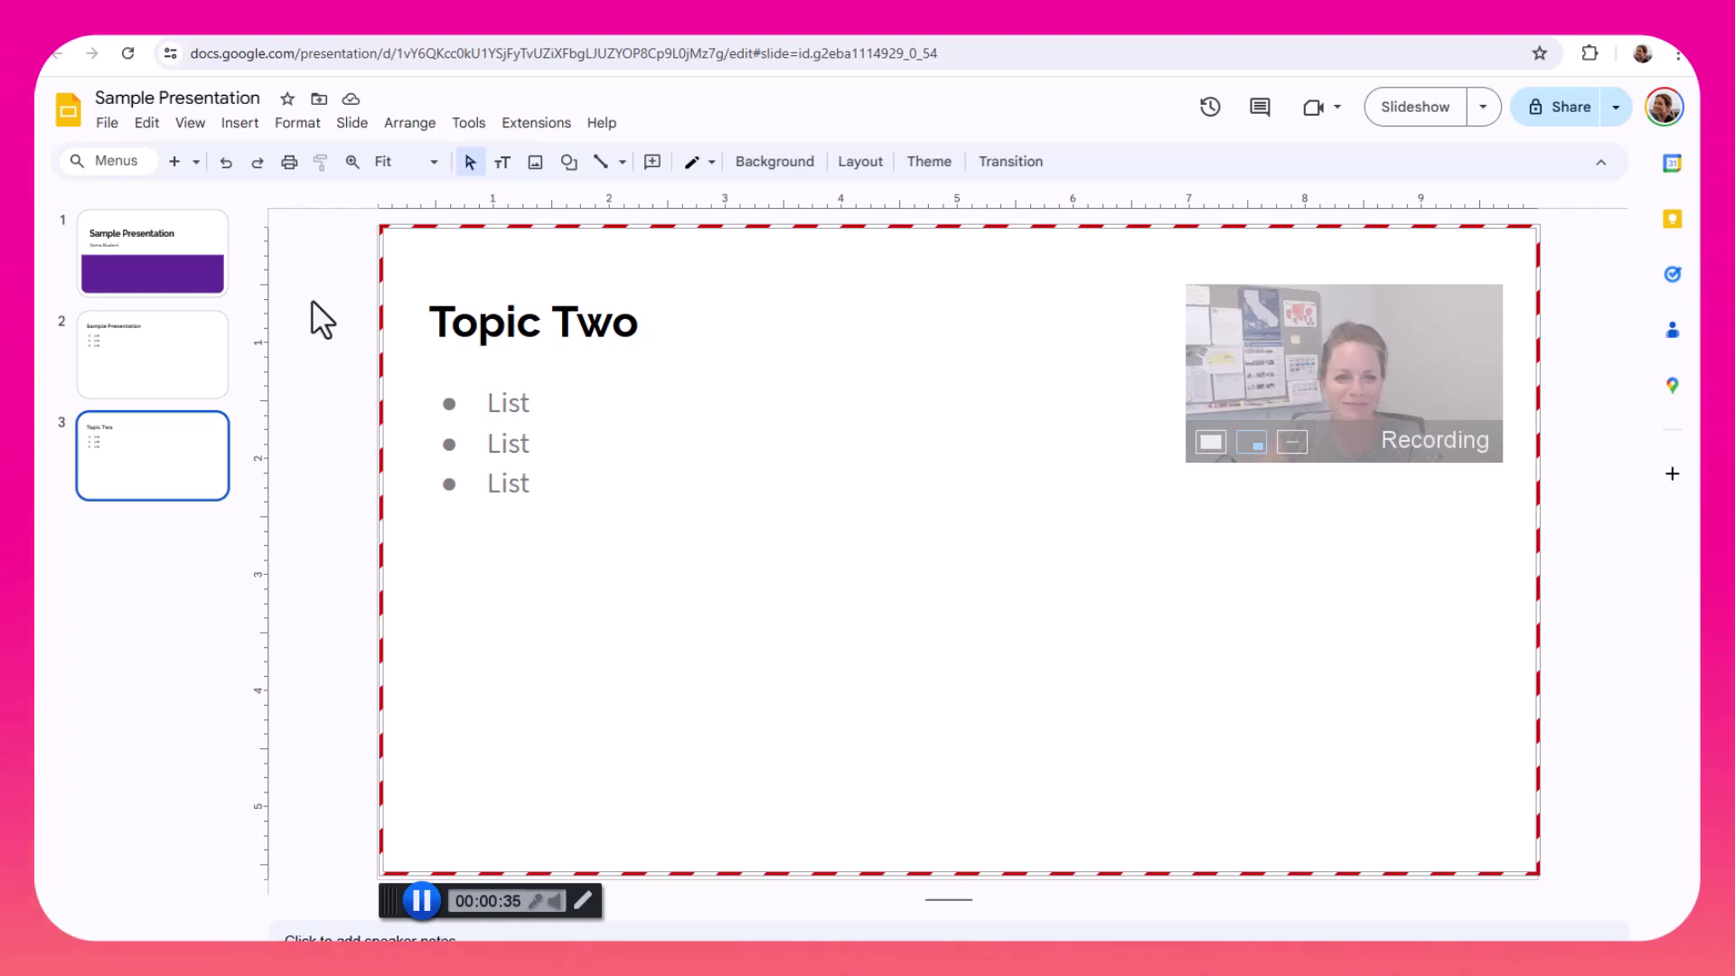
Stop the recording, leaving a 0:38.67 take ready to review.
{"action": "left_click", "coordinate": [422, 902]}
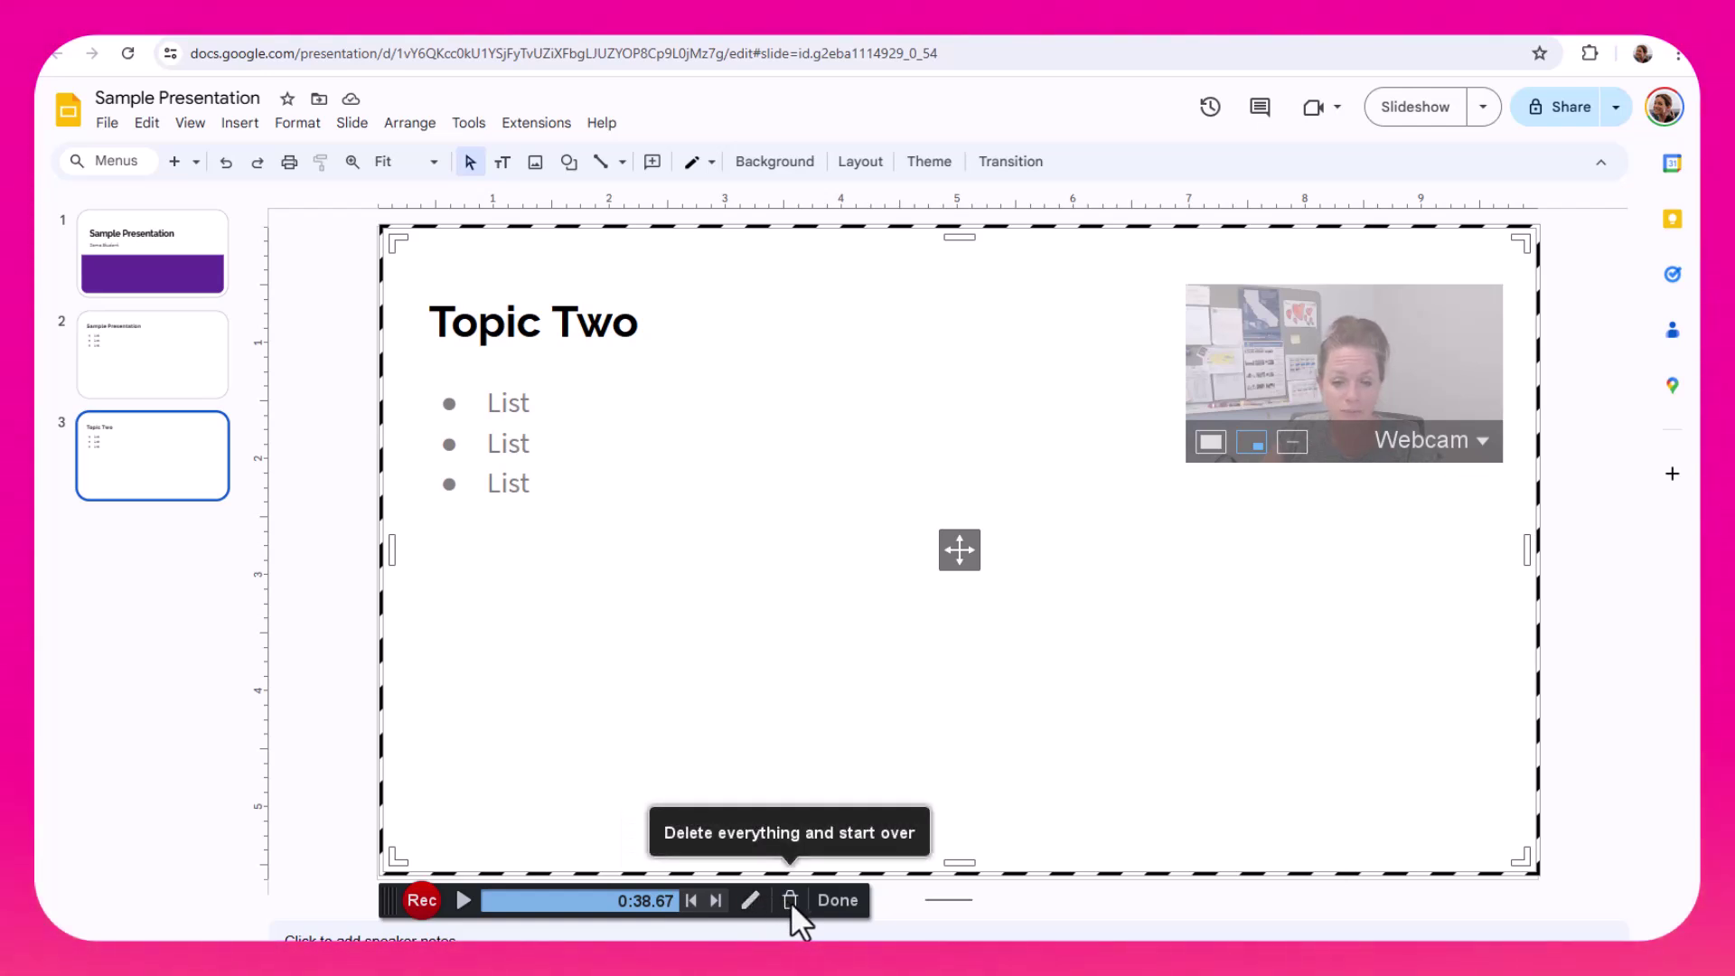
Finish the take, then play and pause the 39-second preview.
{"action": "left_click", "coordinate": [836, 900]}
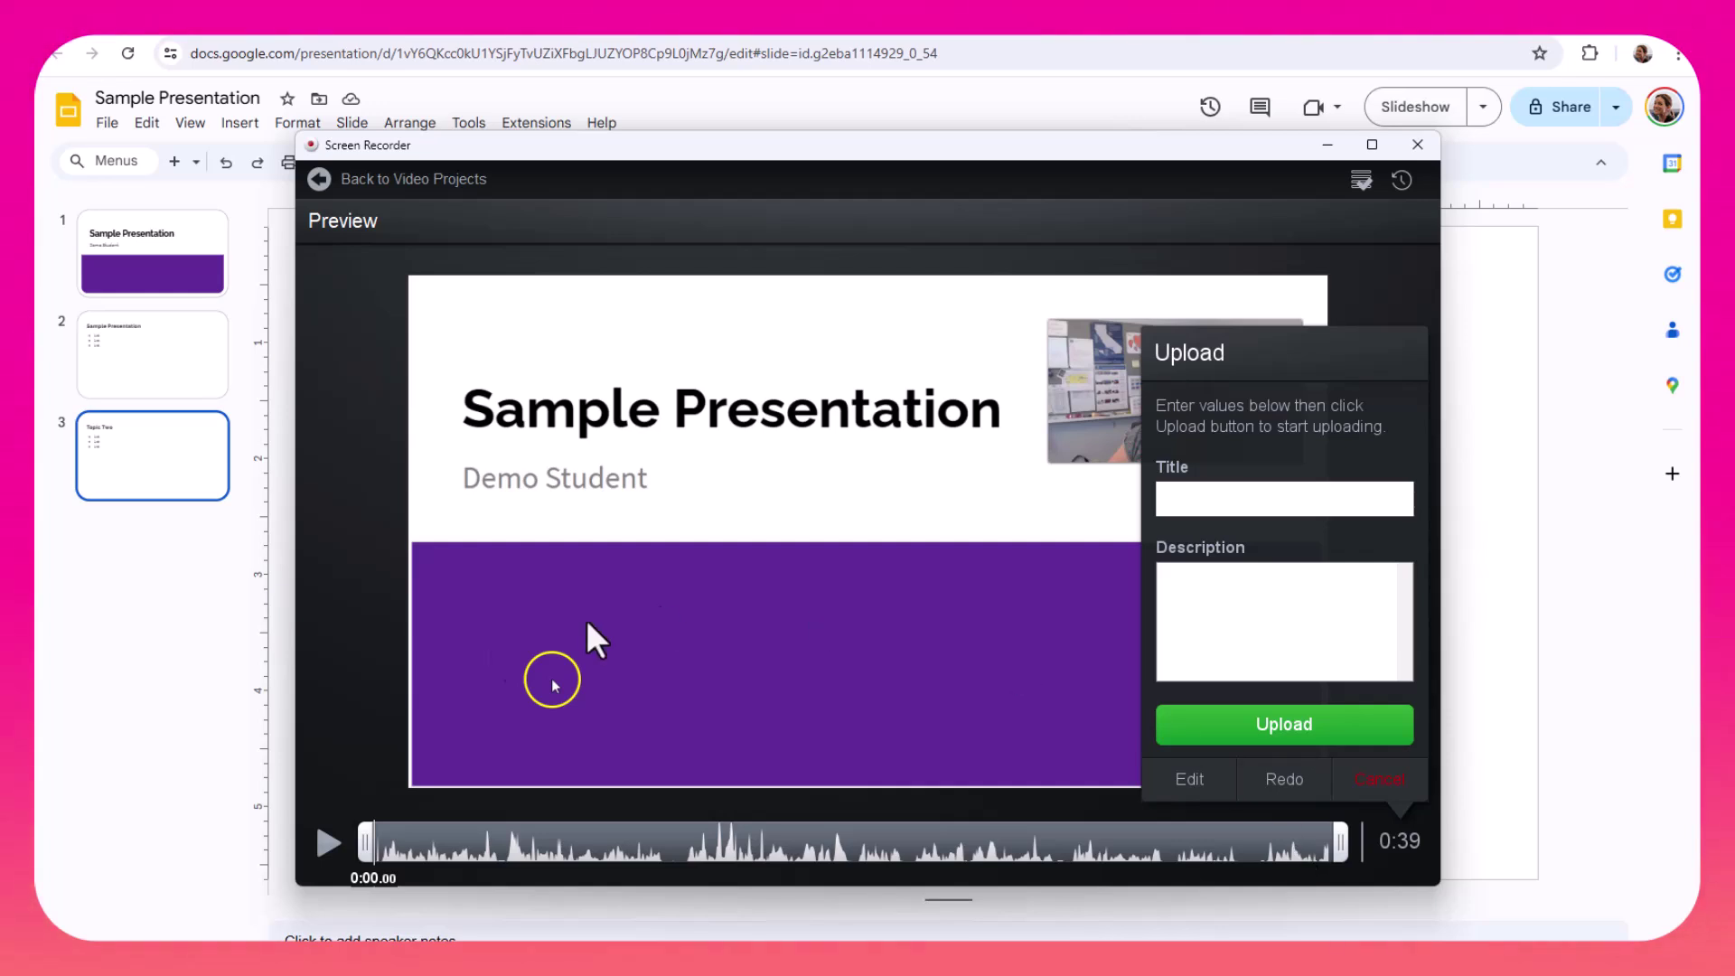
{"action": "left_click", "coordinate": [325, 844]}
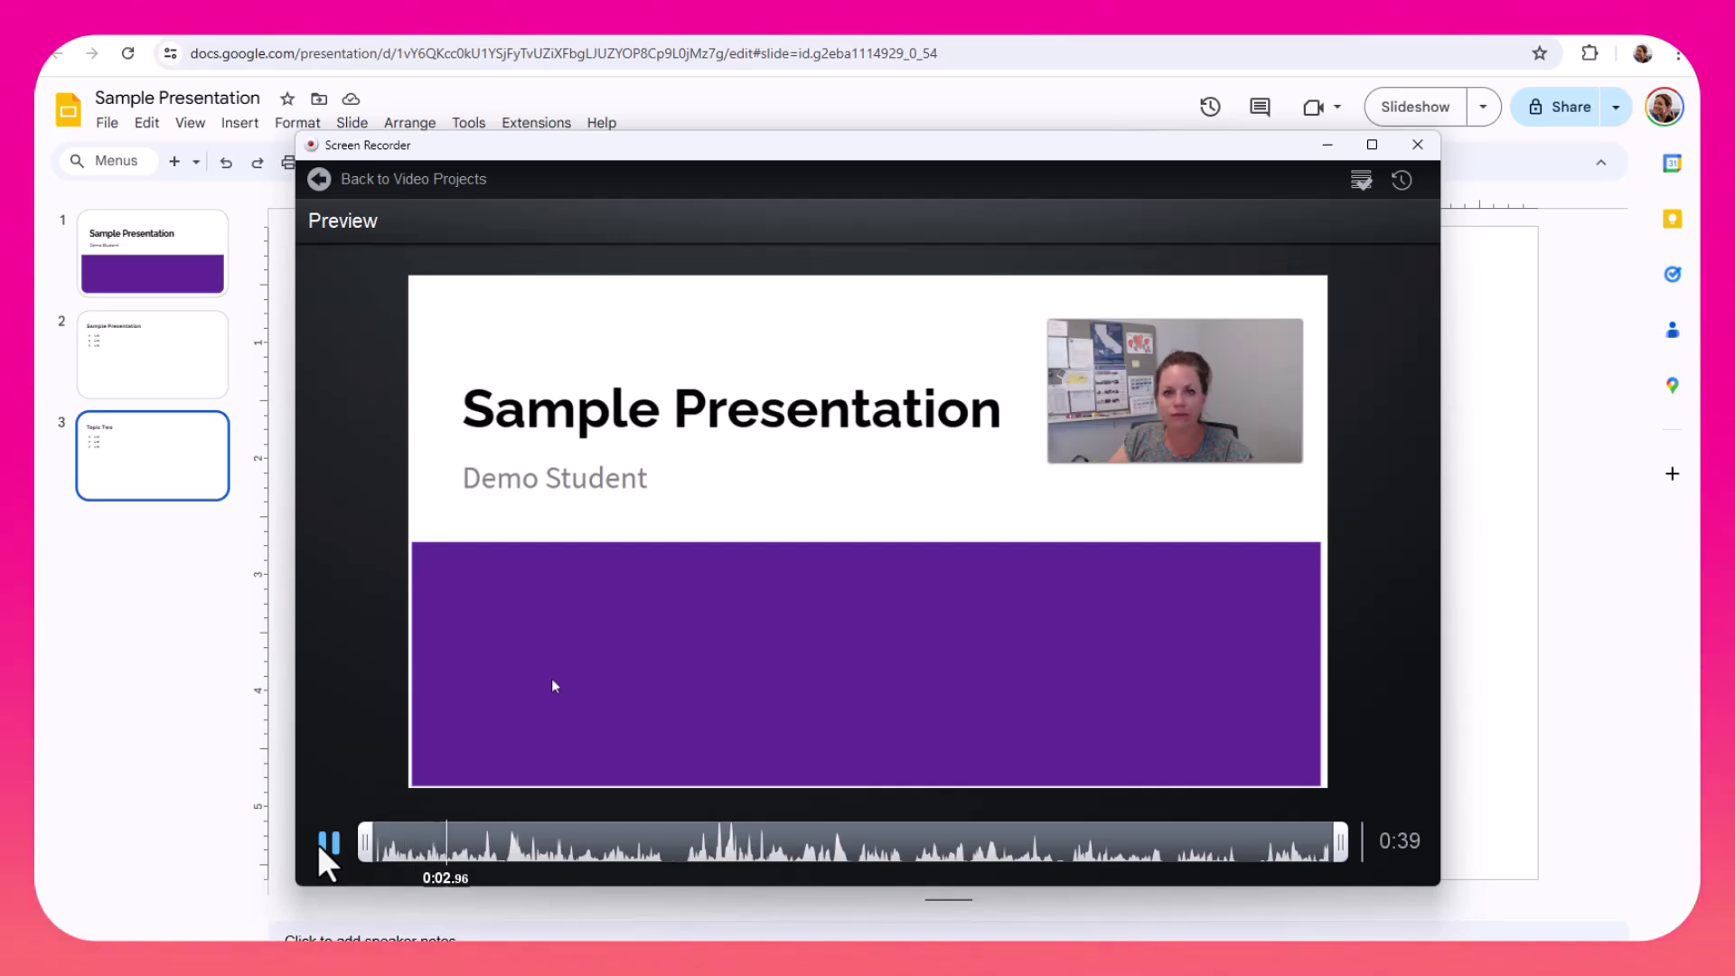
{"action": "left_click", "coordinate": [326, 843]}
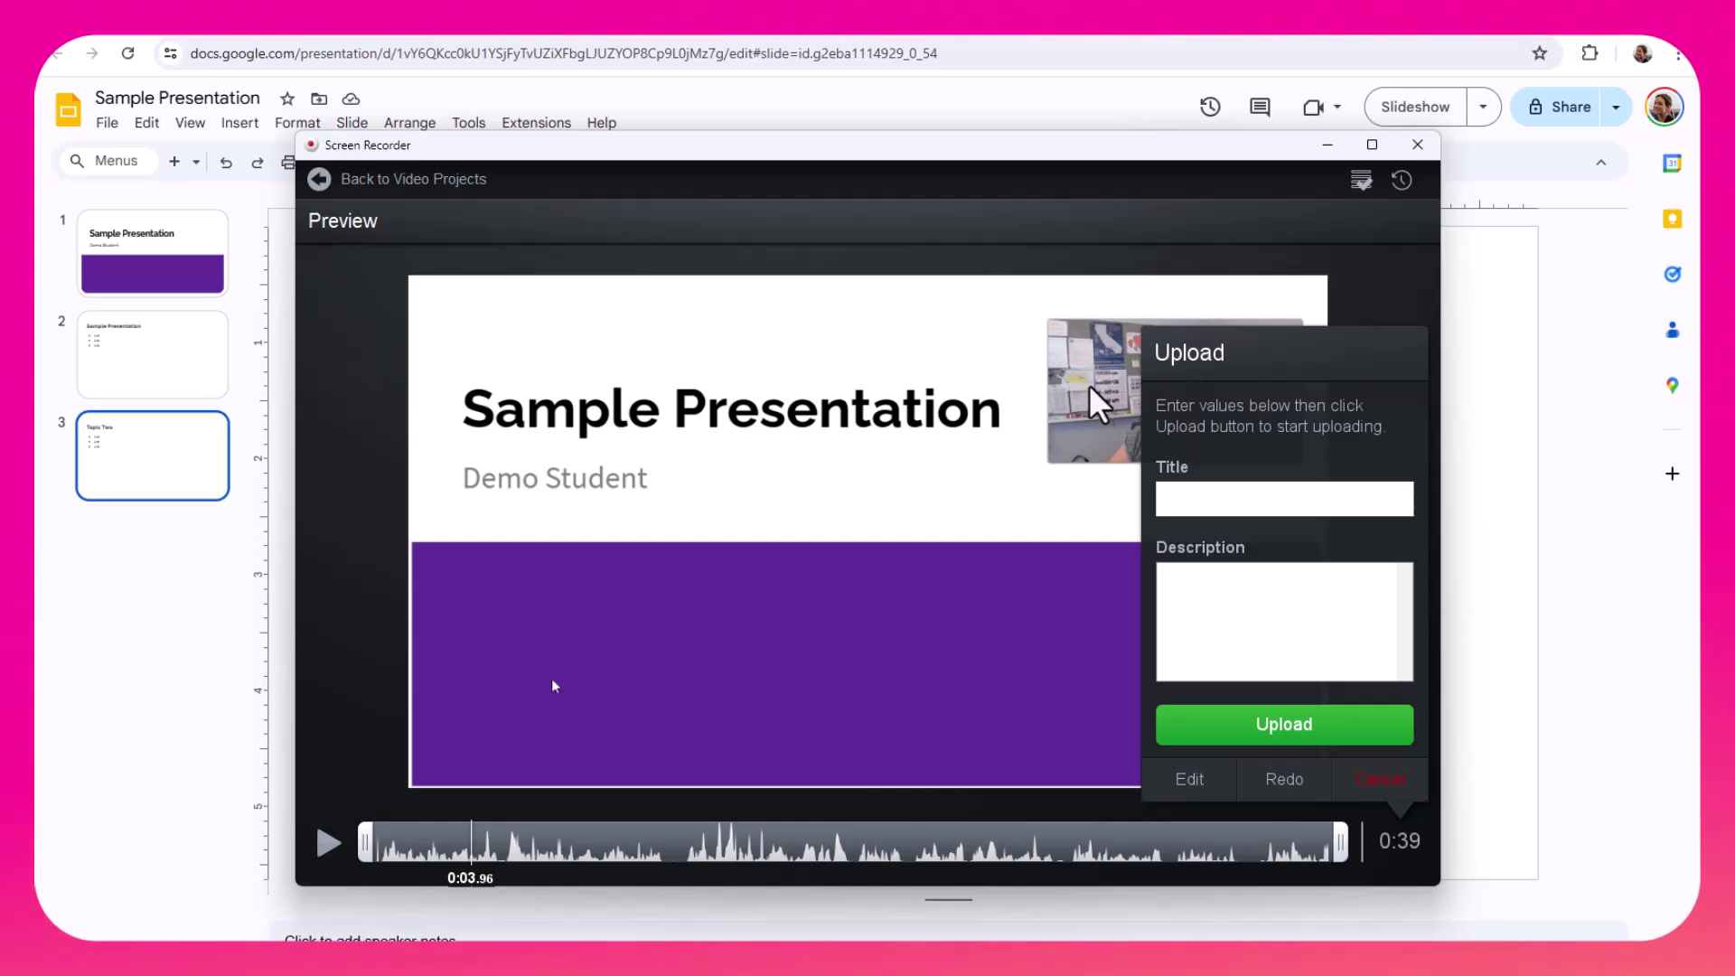
Enter the upload title 'Katie Sample Screencastomatic Recording', removing stray letters.
{"action": "left_click", "coordinate": [1195, 501]}
{"action": "type", "text": "K"}
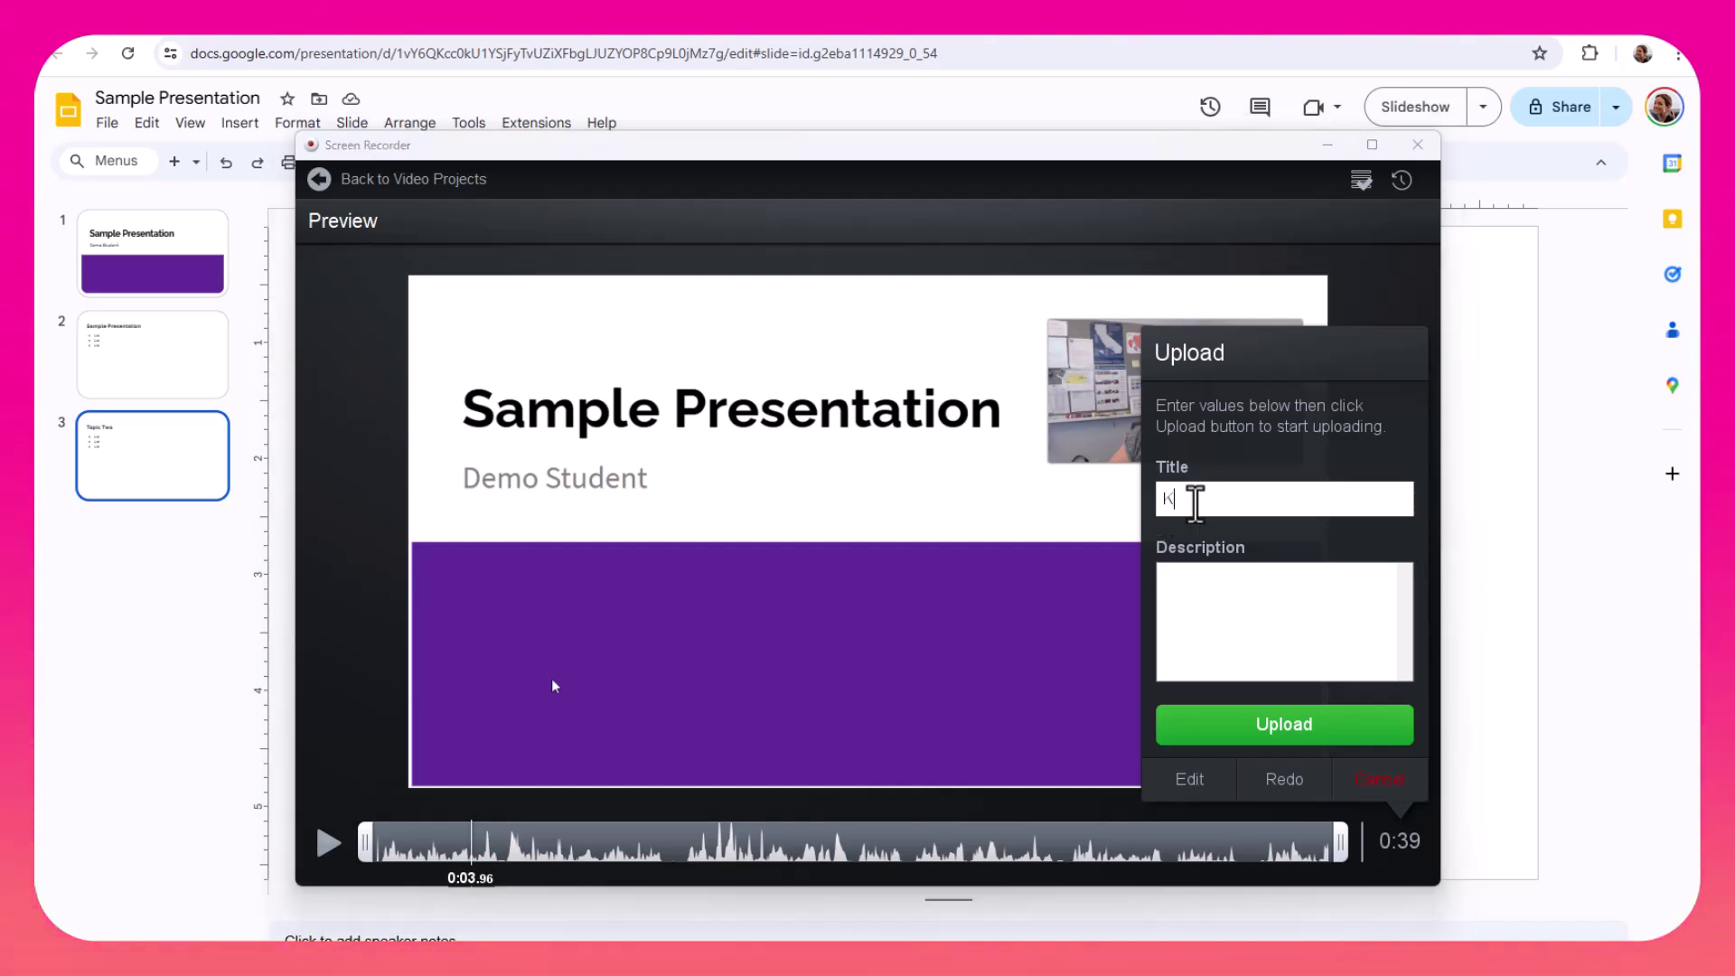
{"action": "type", "text": "ati Sa"}
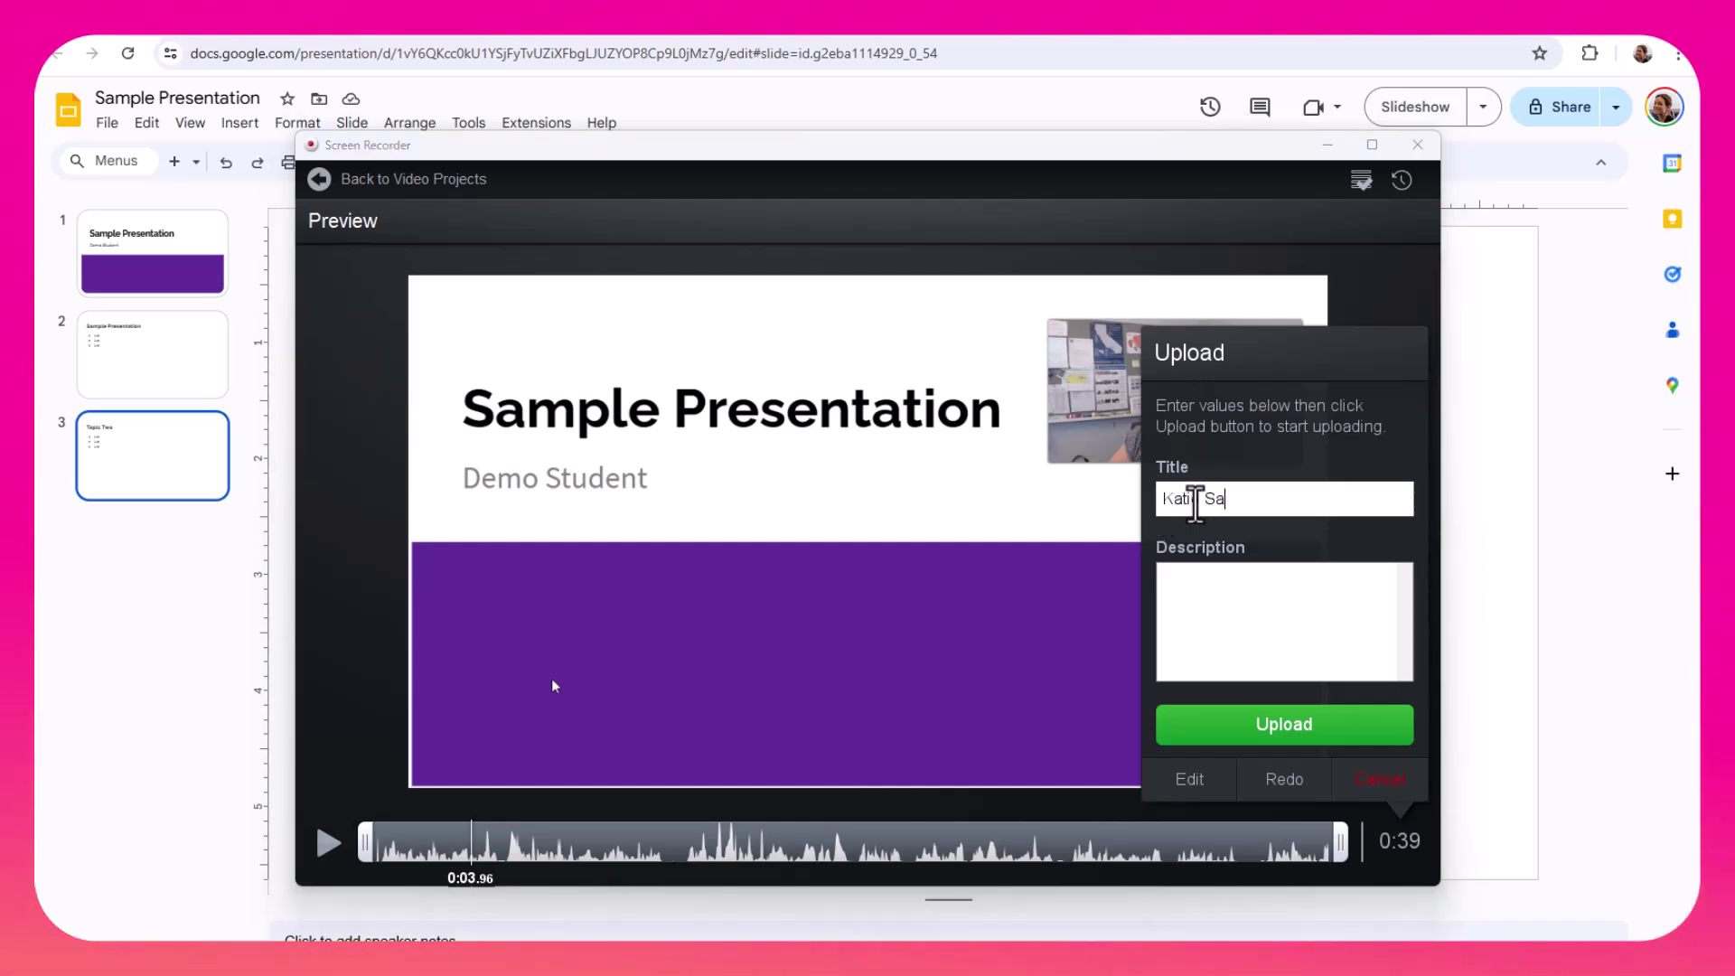
{"action": "type", "text": "mple Des"}
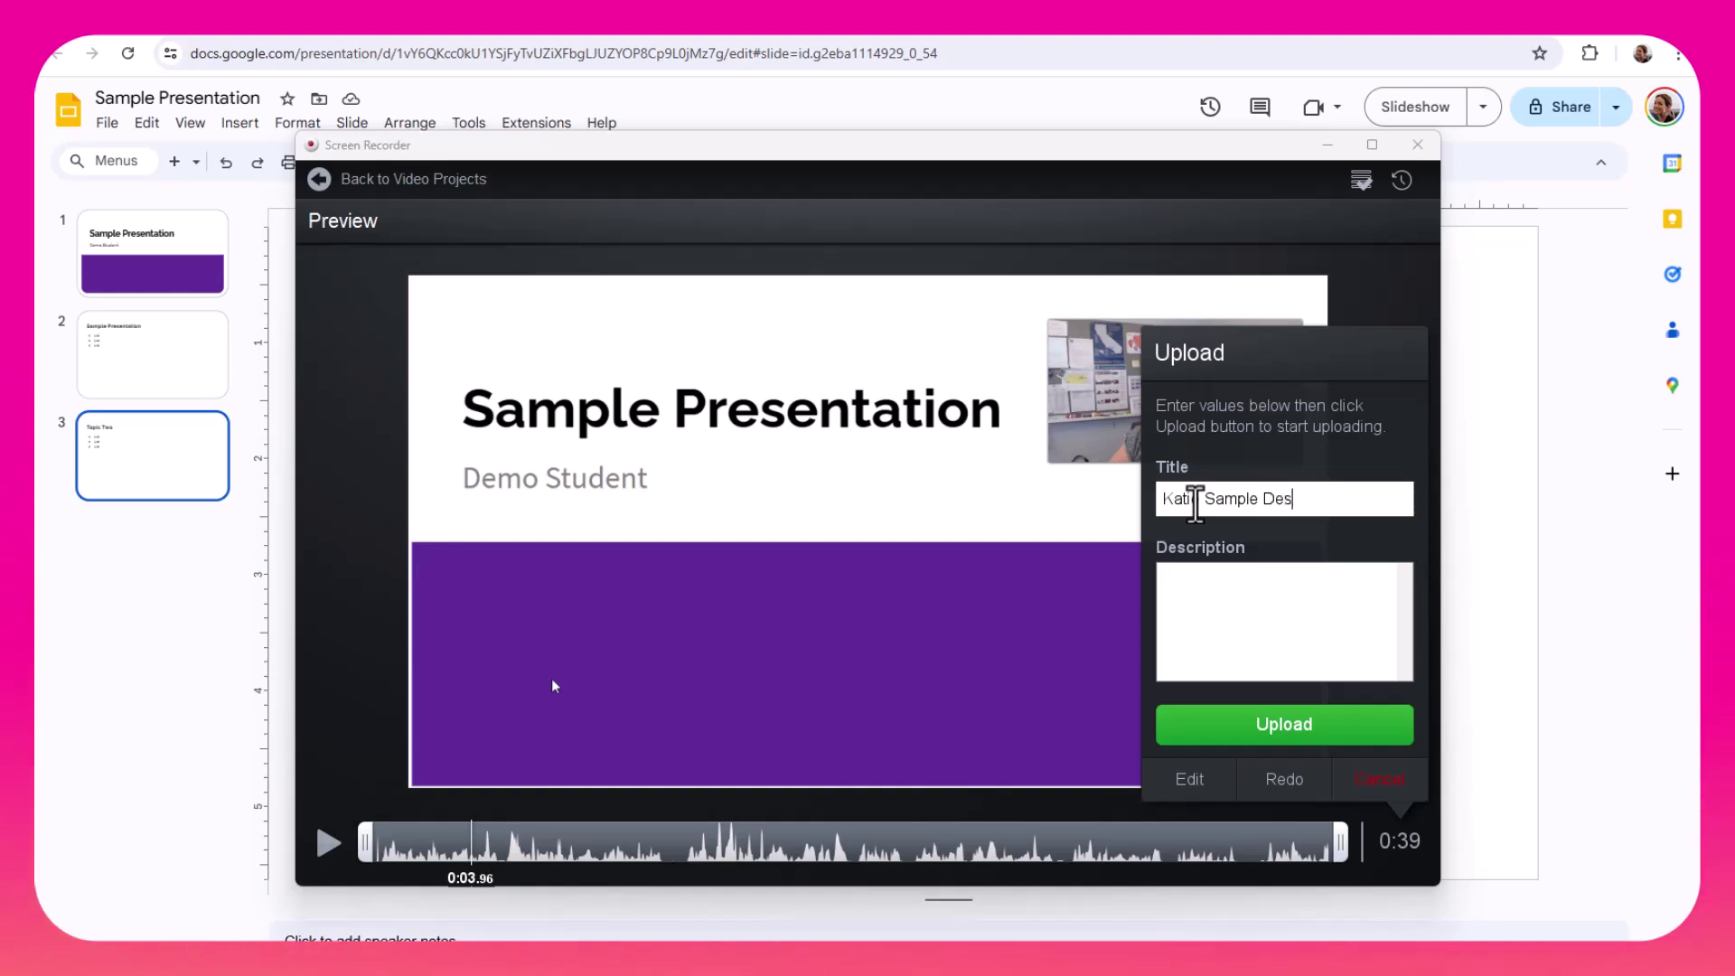
{"action": "key", "text": "BackSpace"}
{"action": "key", "text": "BackSpace"}
{"action": "type", "text": "Screencastomatic Recording"}
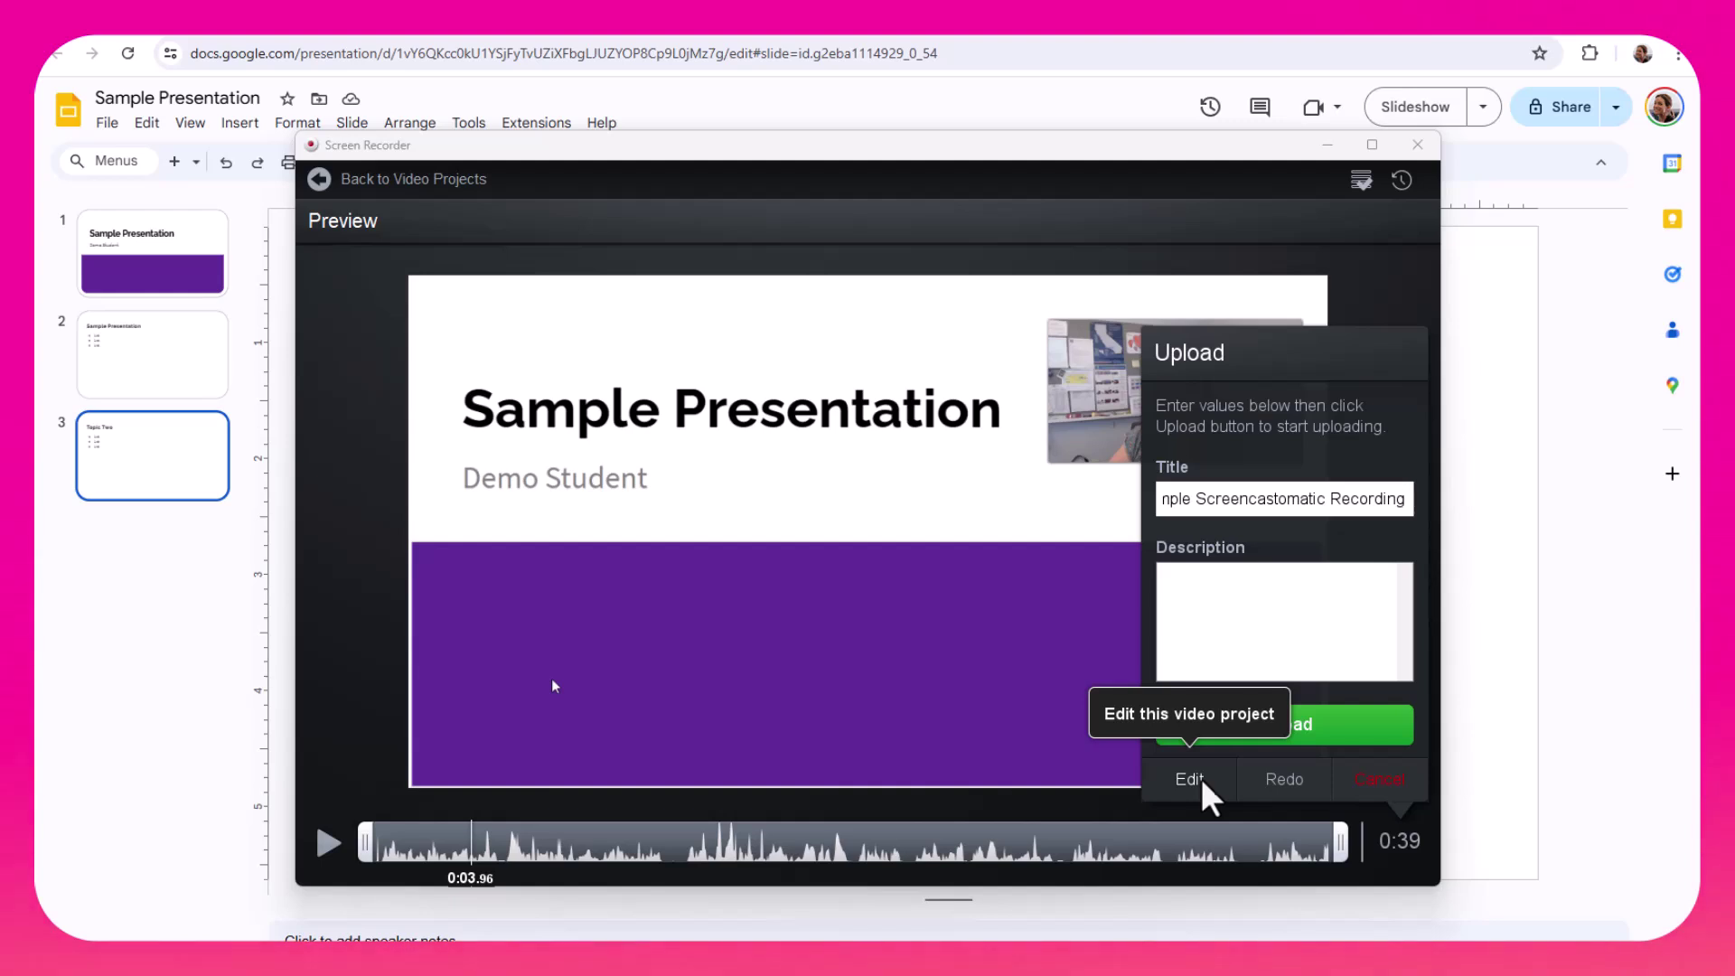
Open the recording in the project editor and review the Tools list.
{"action": "left_click", "coordinate": [1191, 779]}
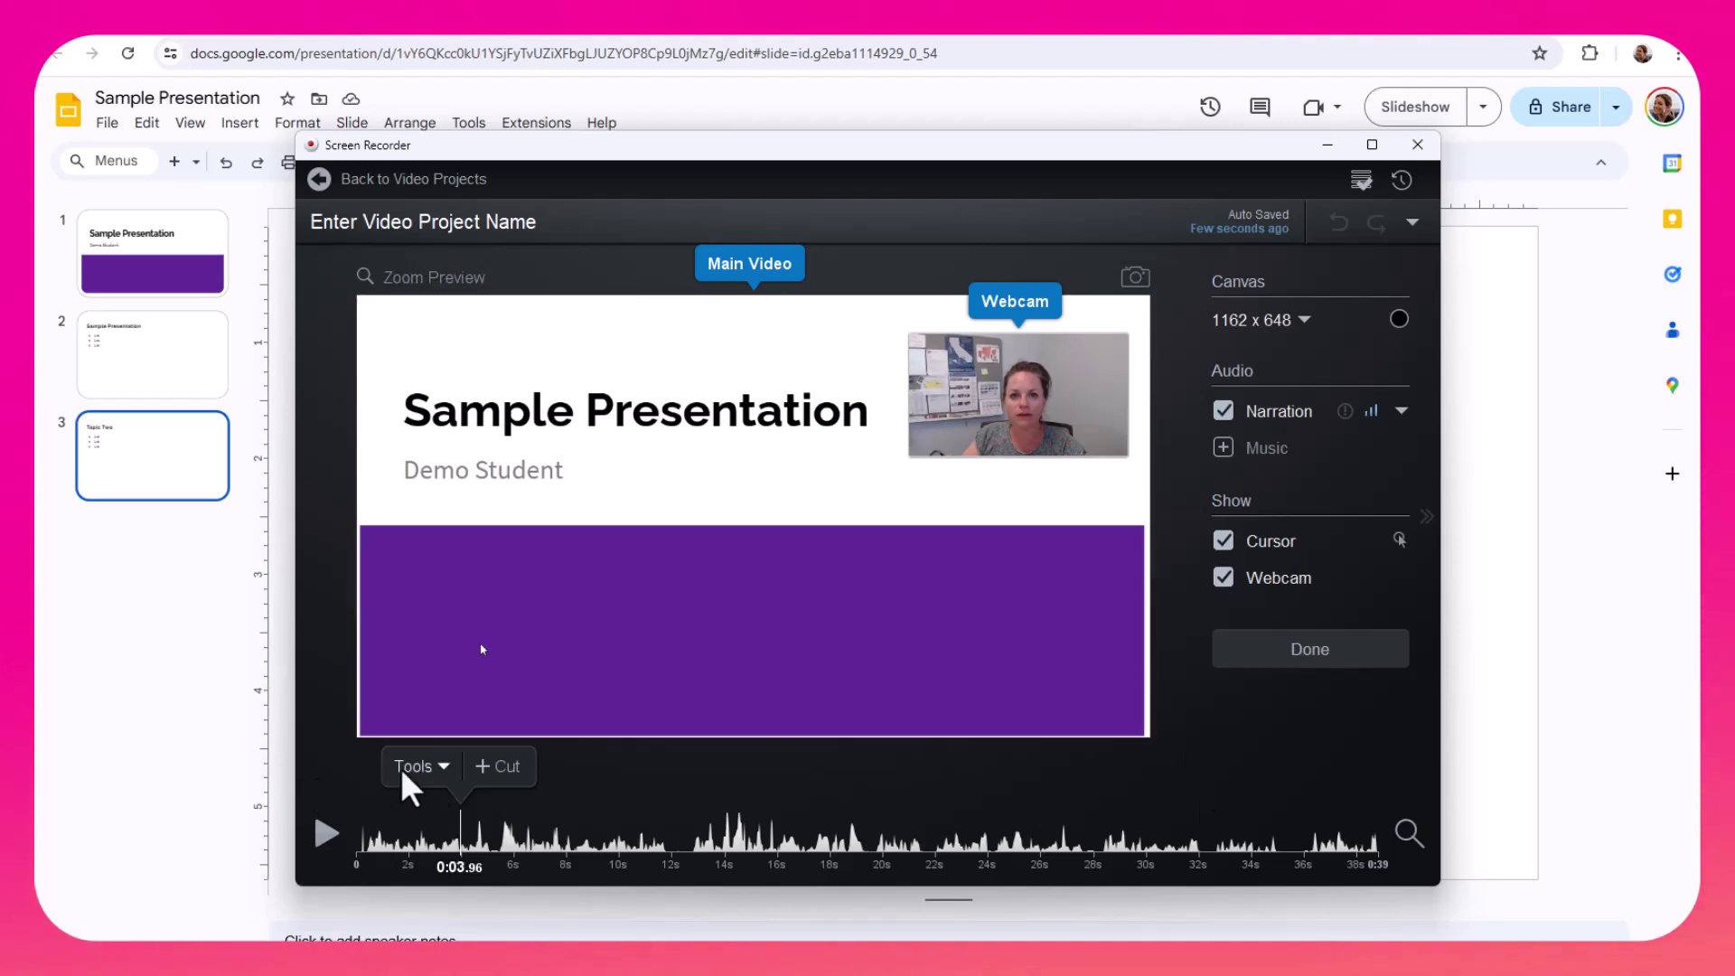
{"action": "left_click", "coordinate": [443, 767]}
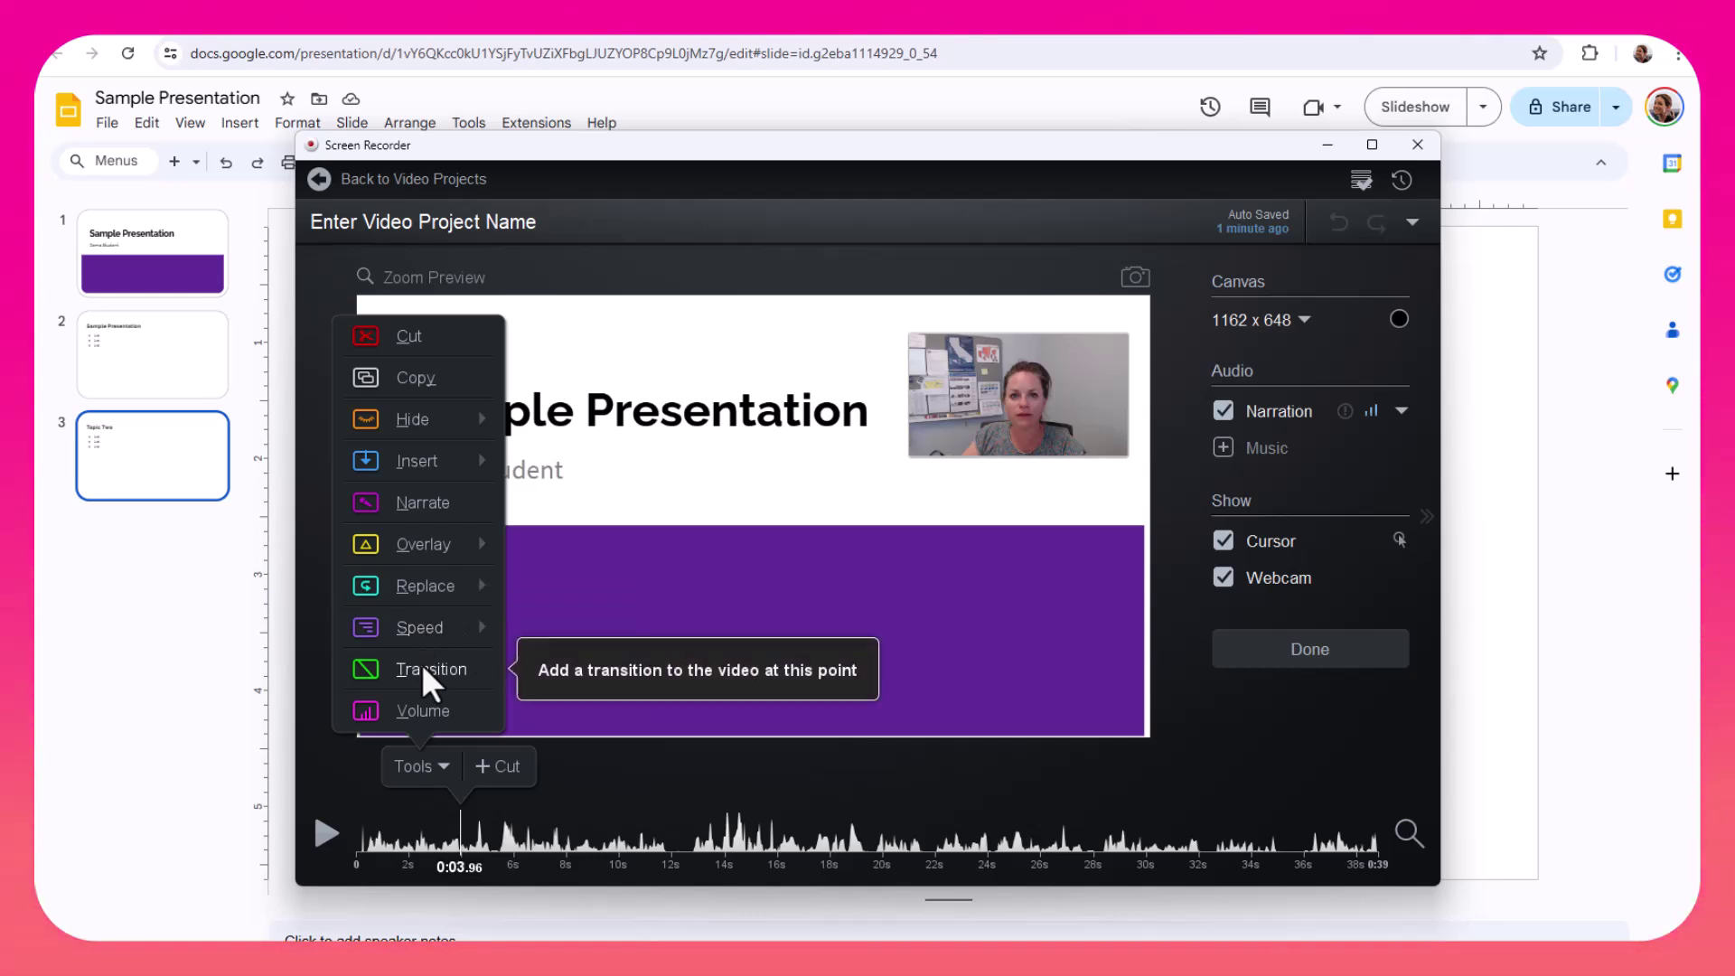
{"action": "left_click", "coordinate": [517, 285]}
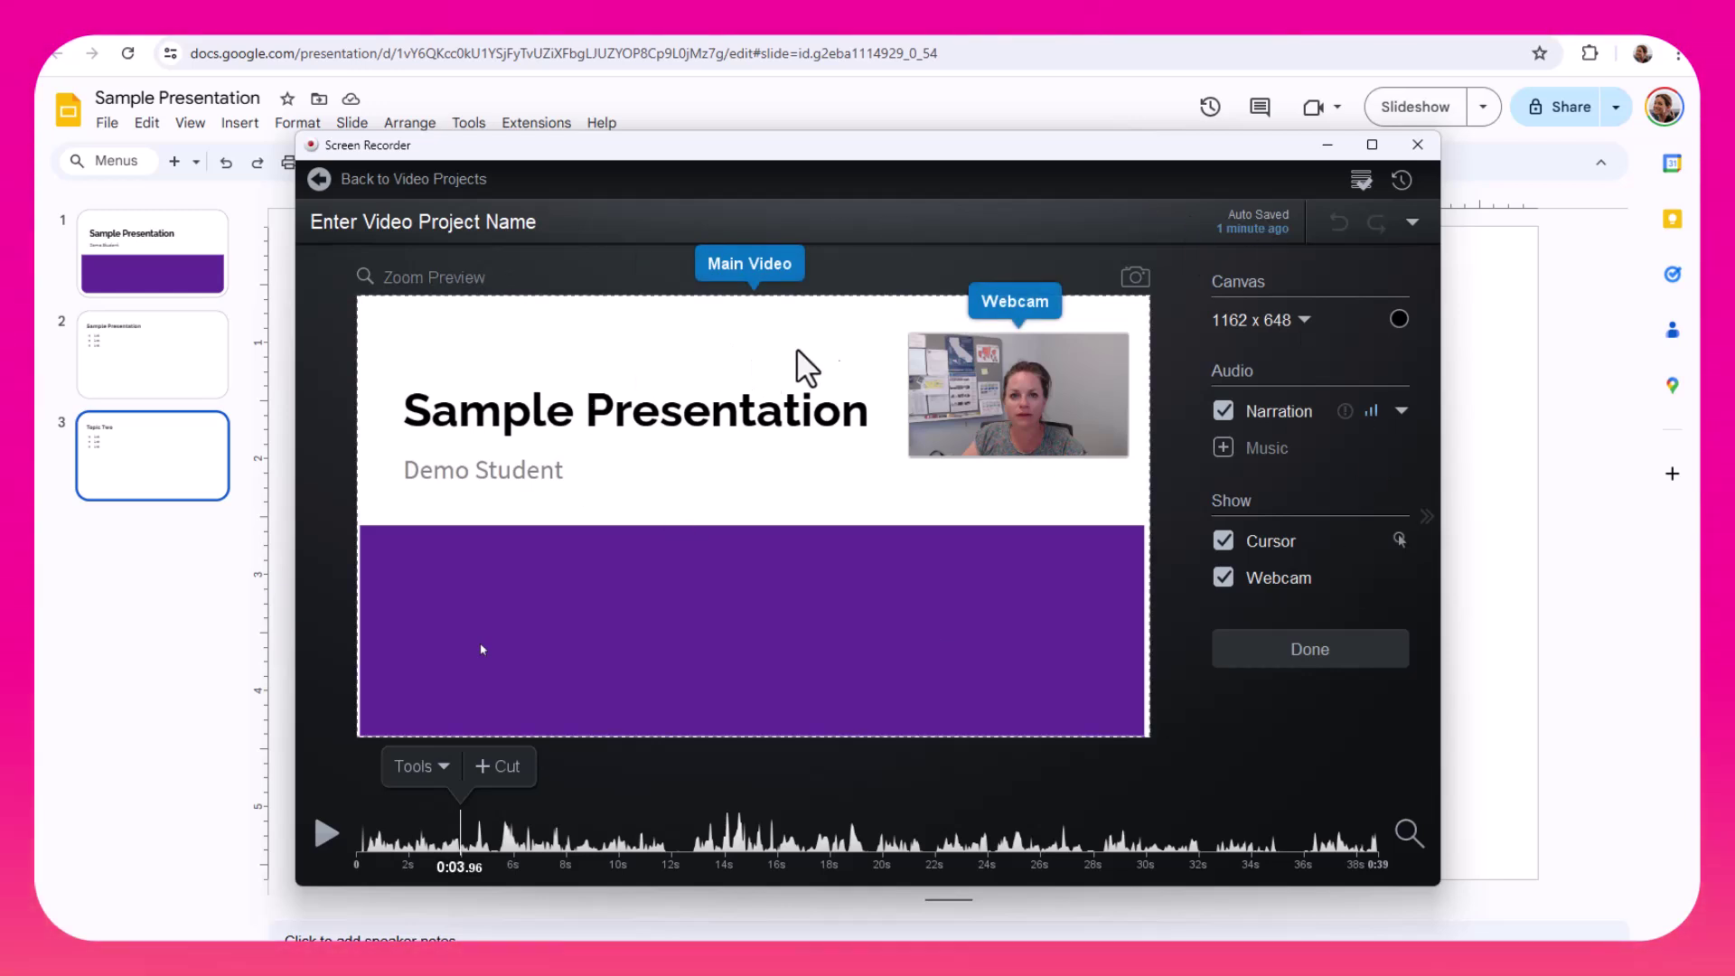
{"action": "left_click", "coordinate": [1004, 393]}
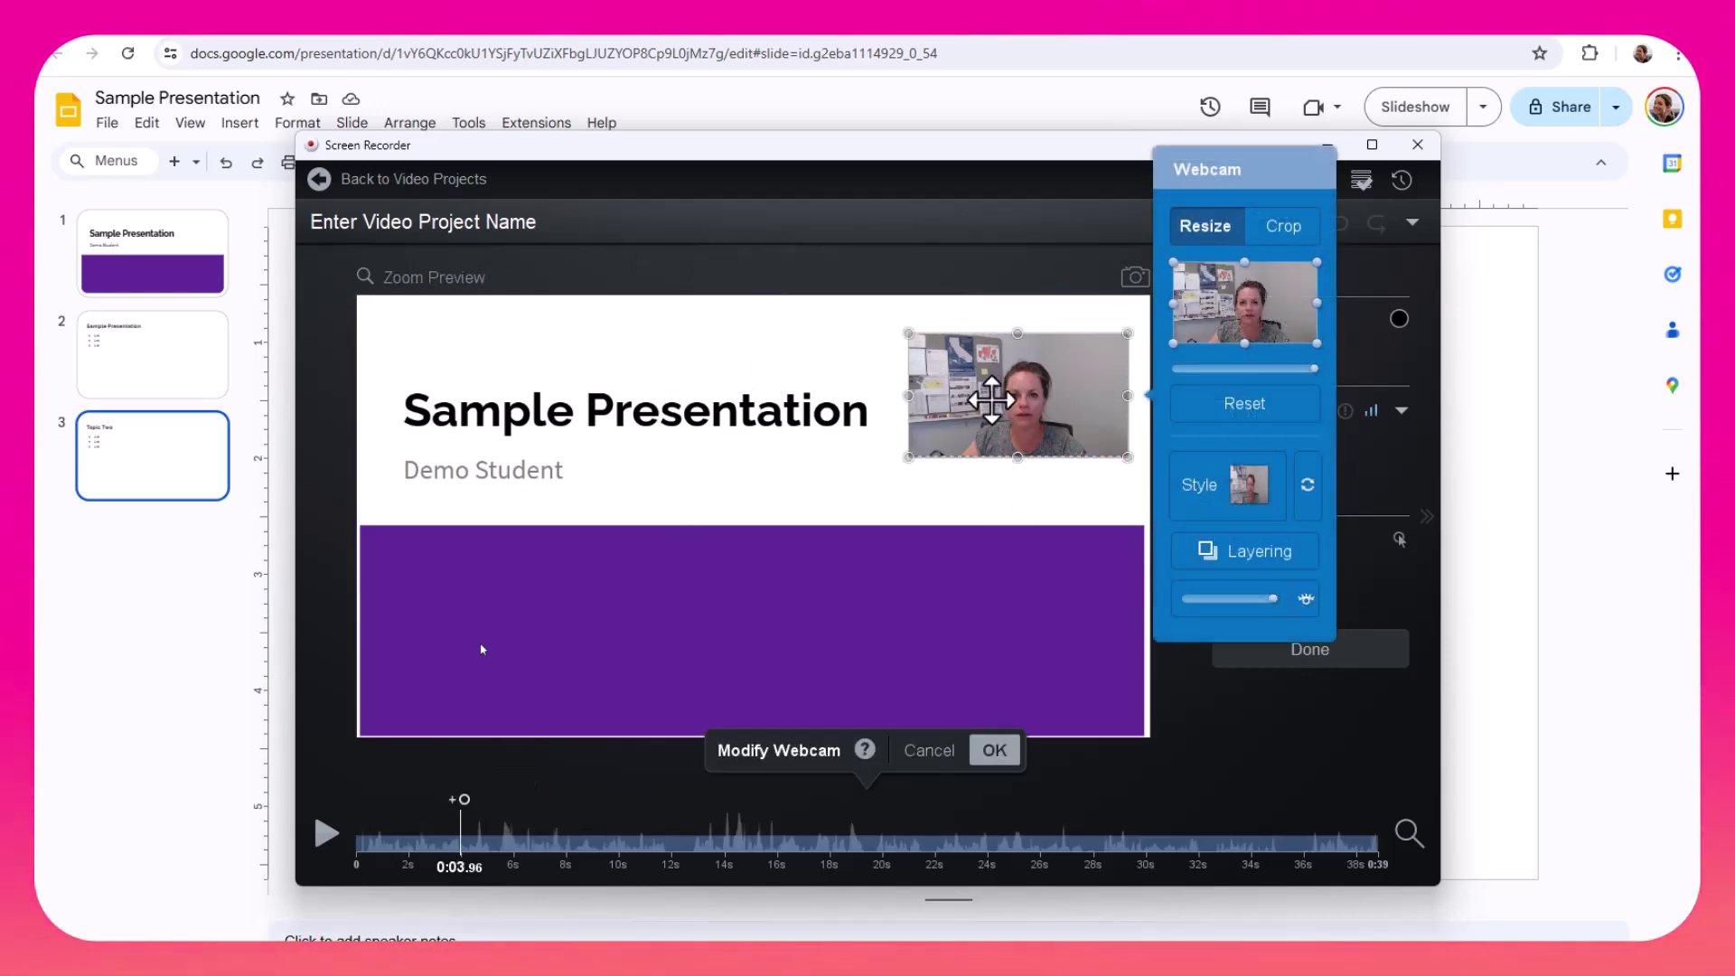
{"action": "left_click_drag", "start_coordinate": [1004, 401], "coordinate": [1001, 632]}
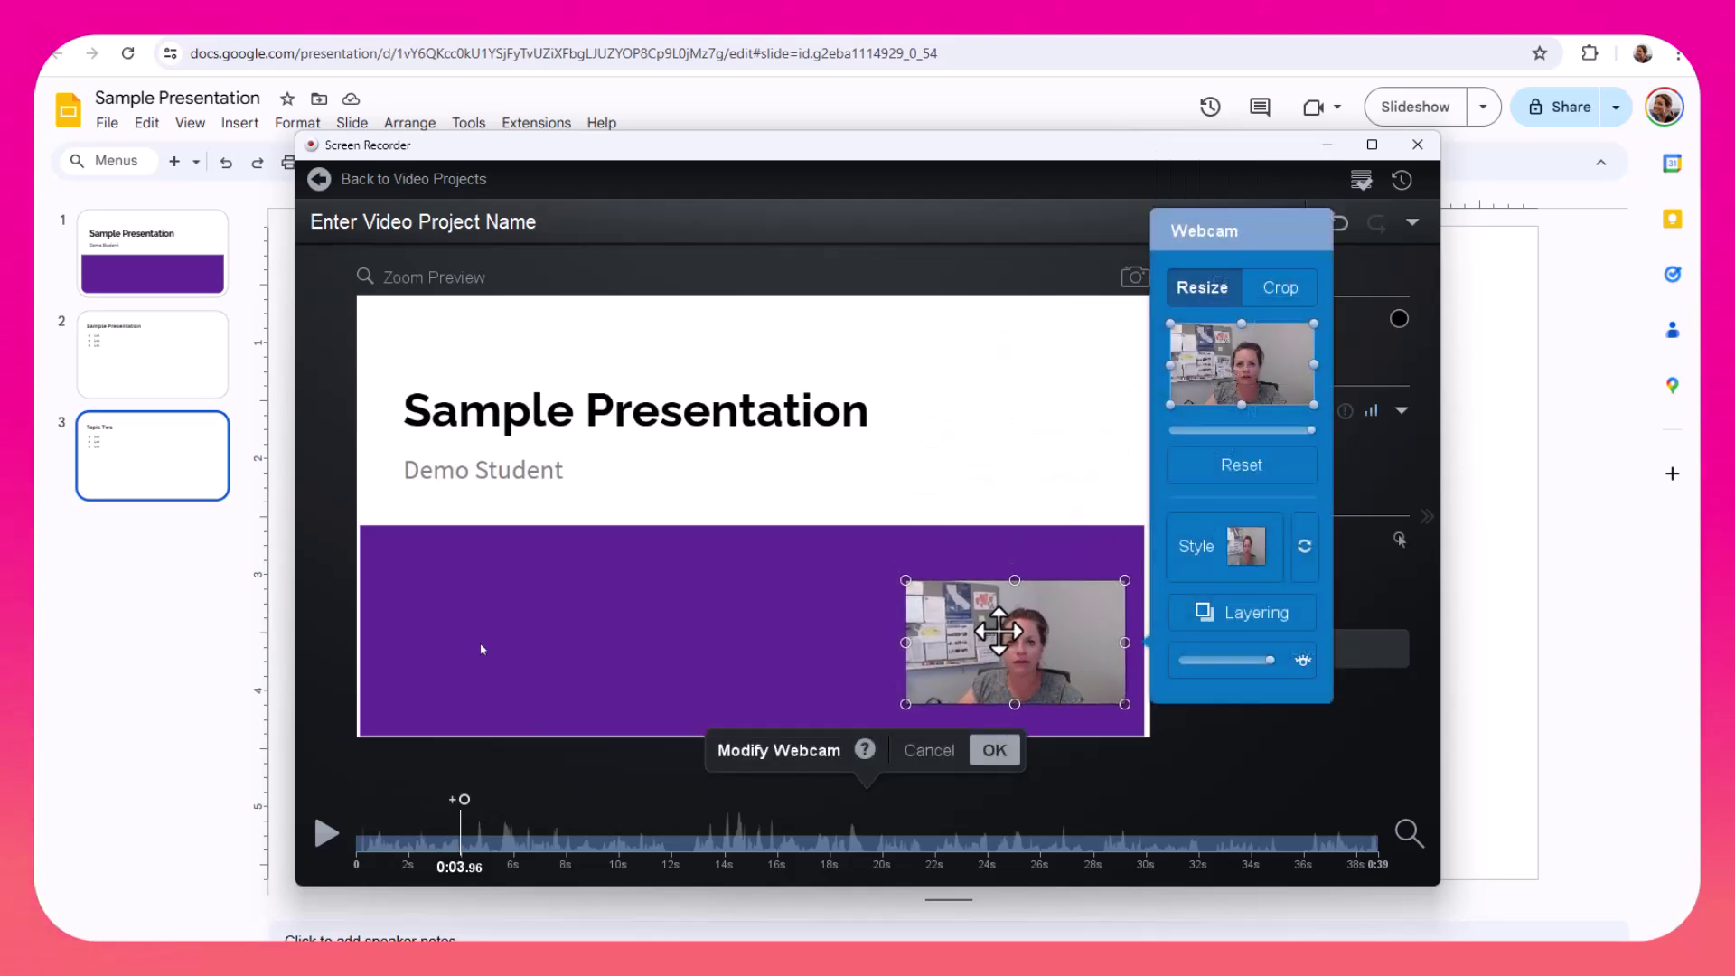
{"action": "mouse_move", "coordinate": [906, 580]}
{"action": "left_mouse_down"}
{"action": "mouse_move", "coordinate": [711, 447]}
{"action": "mouse_move", "coordinate": [879, 564]}
{"action": "left_mouse_up"}
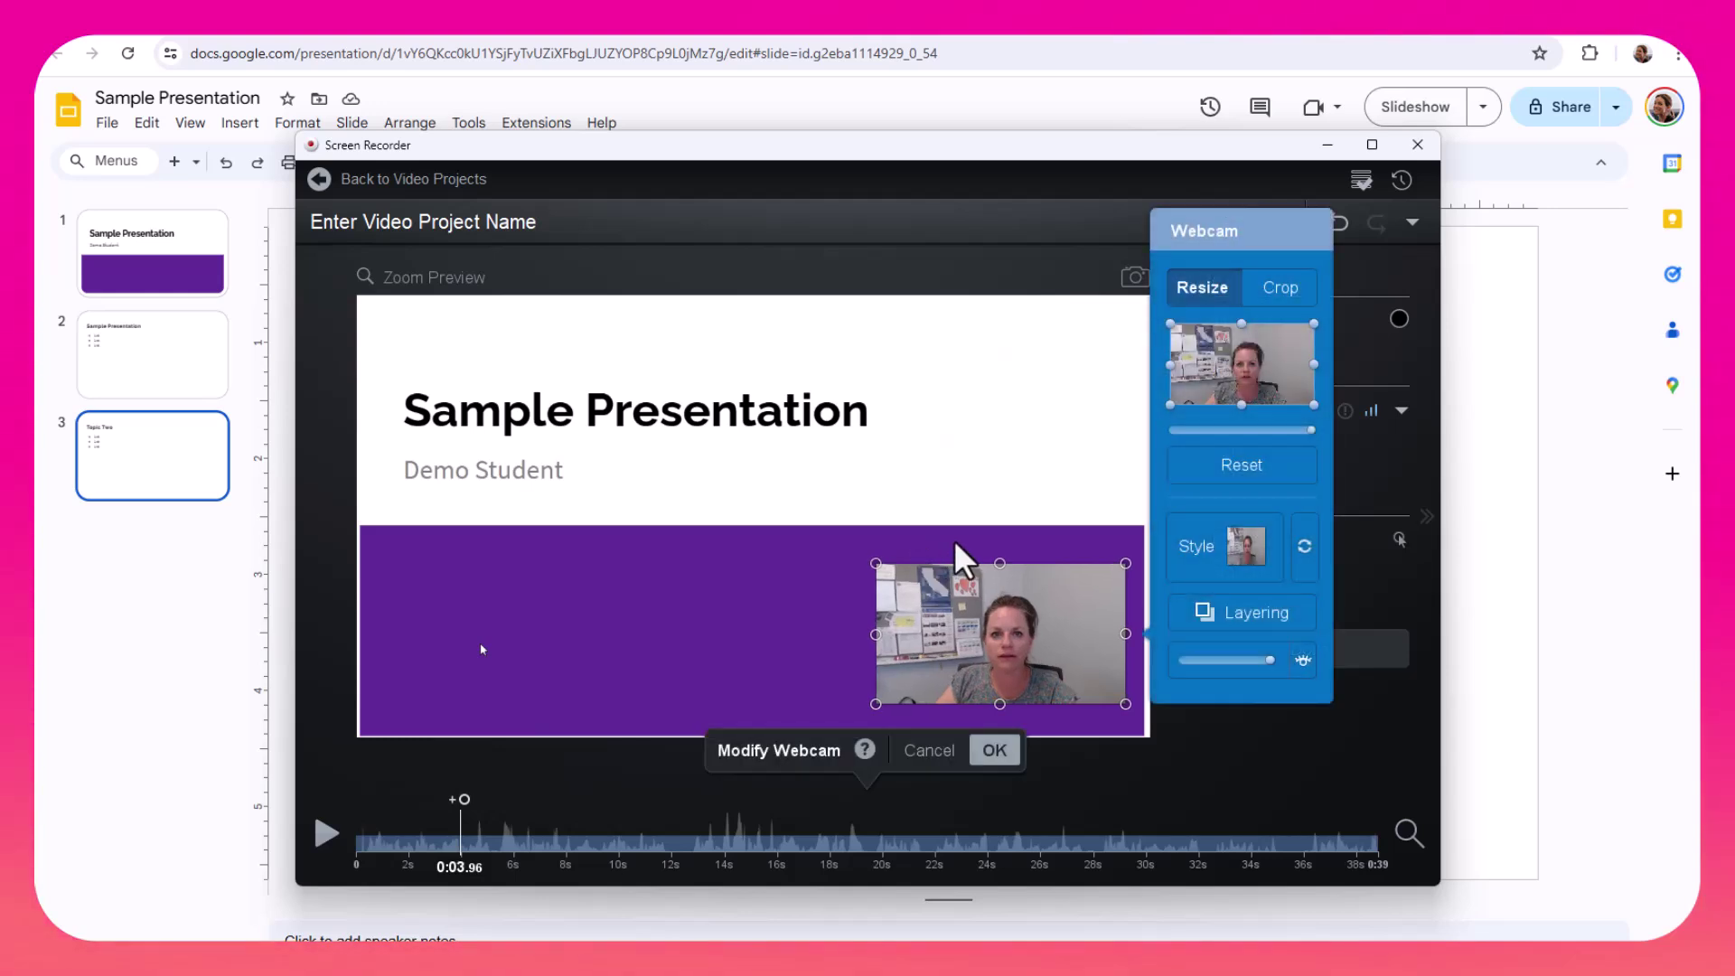
{"action": "left_click", "coordinate": [1014, 217]}
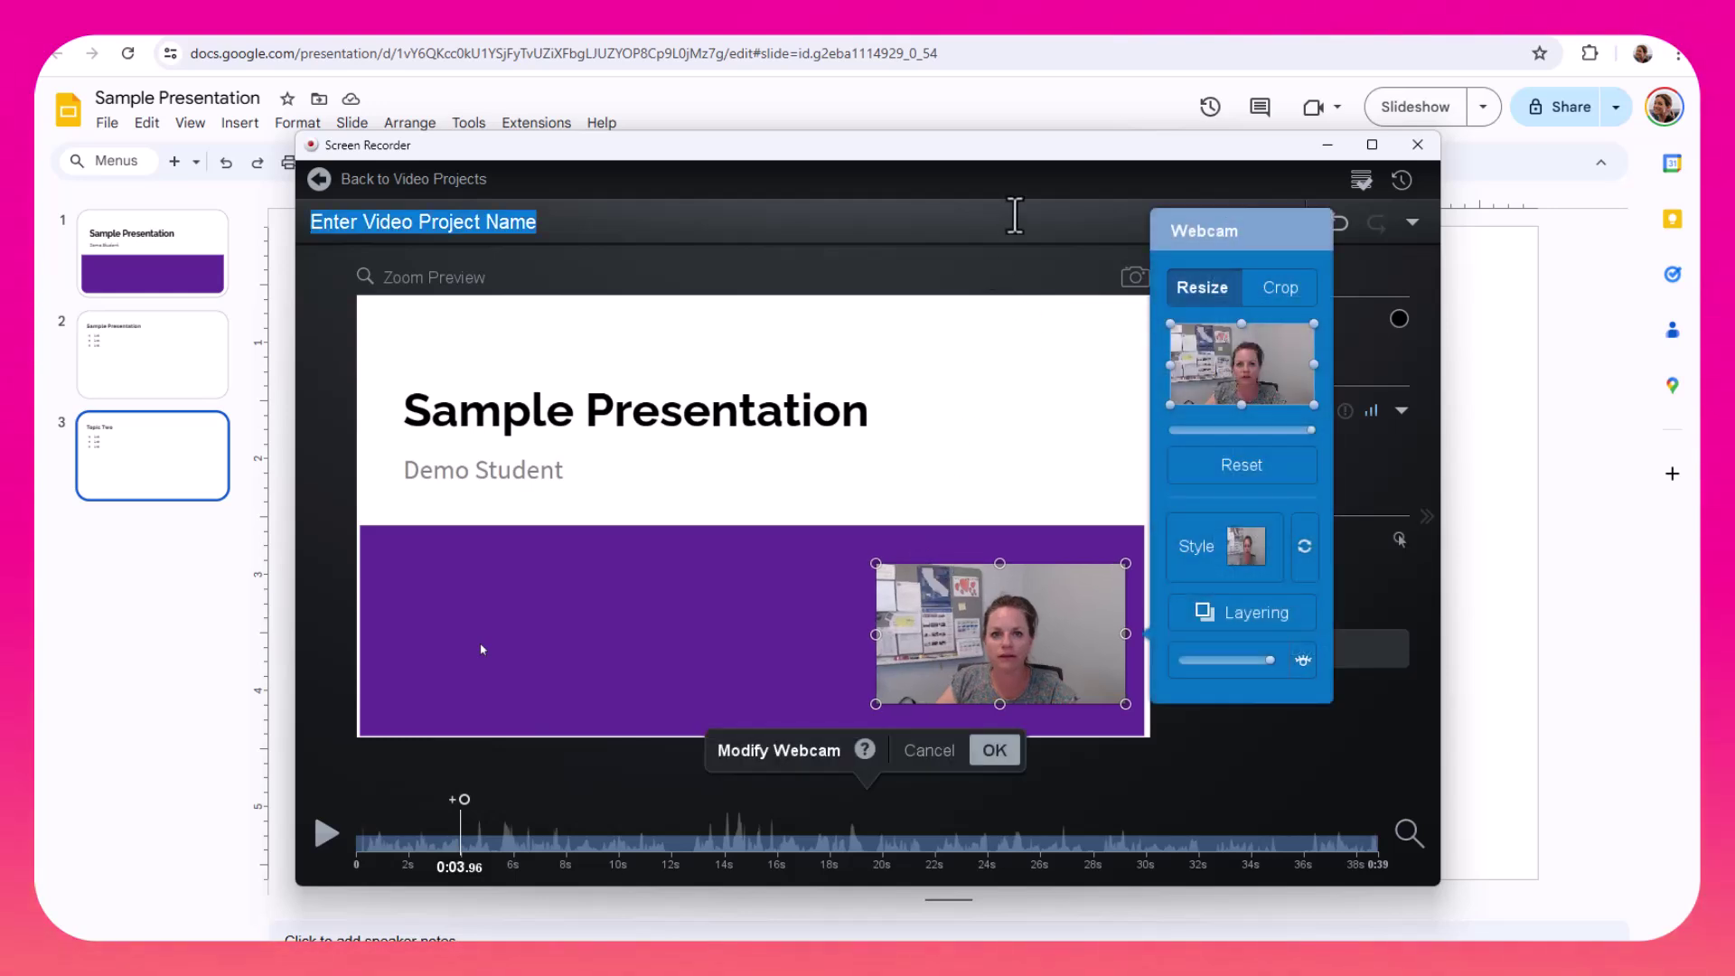
{"action": "left_click", "coordinate": [931, 750]}
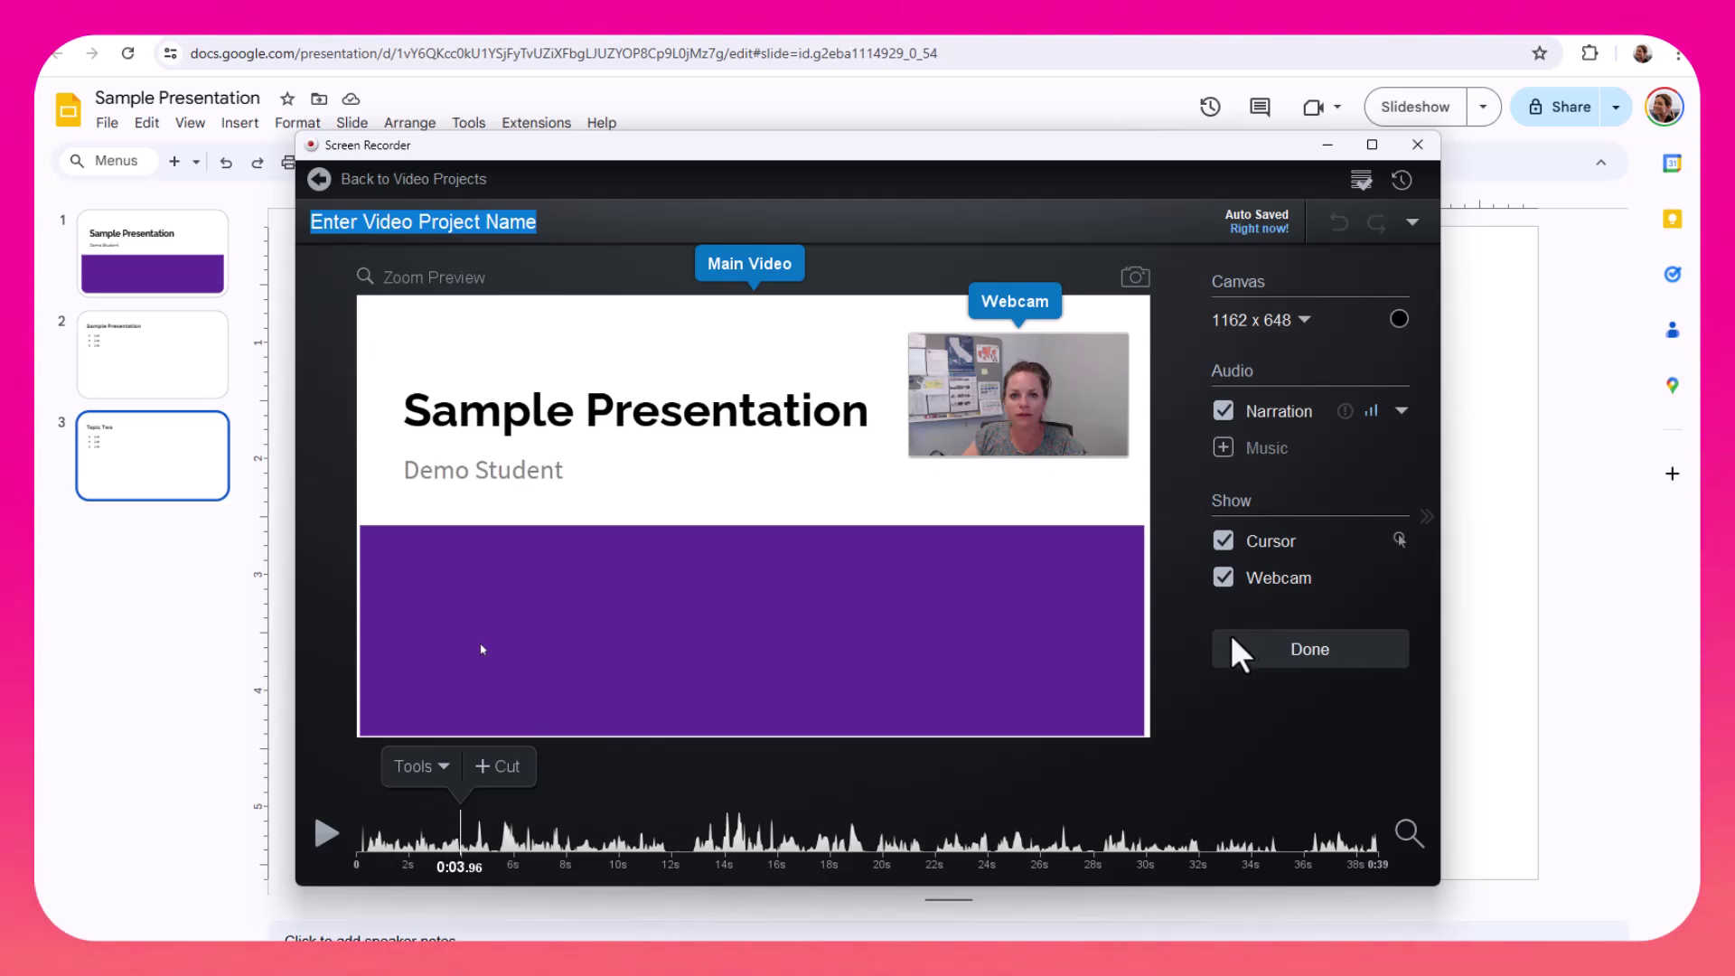
Finish editing, upload the recording to Studio and dismiss the Upload Successful message.
{"action": "left_click", "coordinate": [1321, 654]}
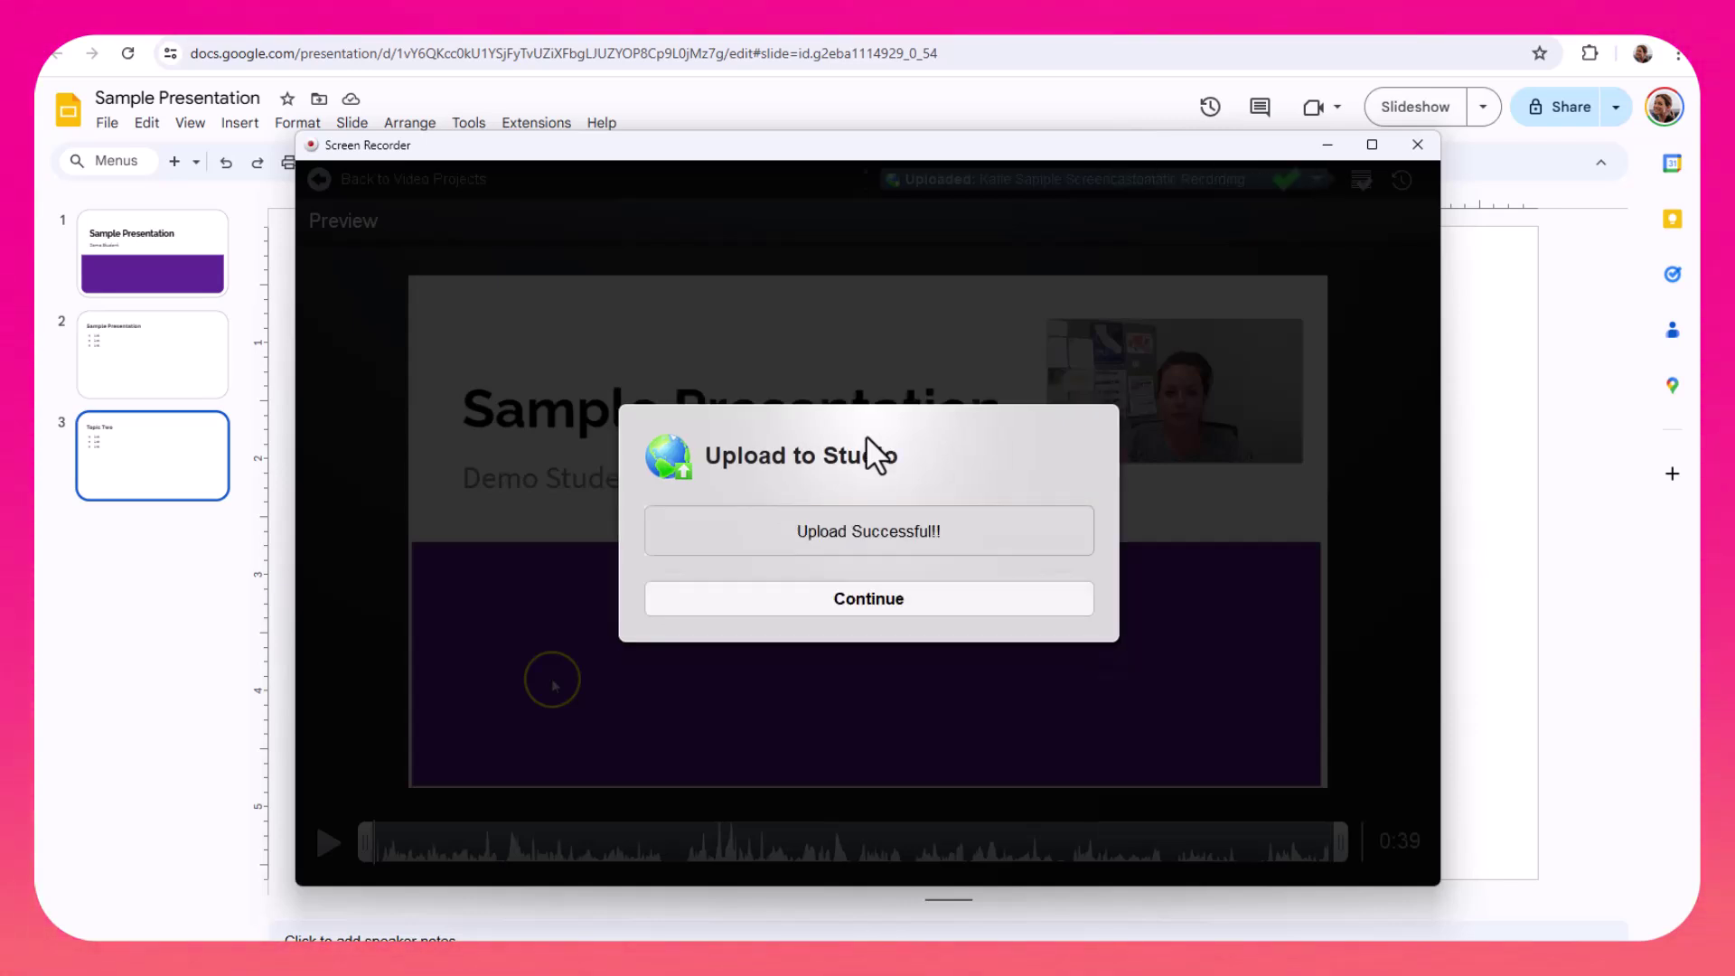
{"action": "left_click", "coordinate": [886, 597]}
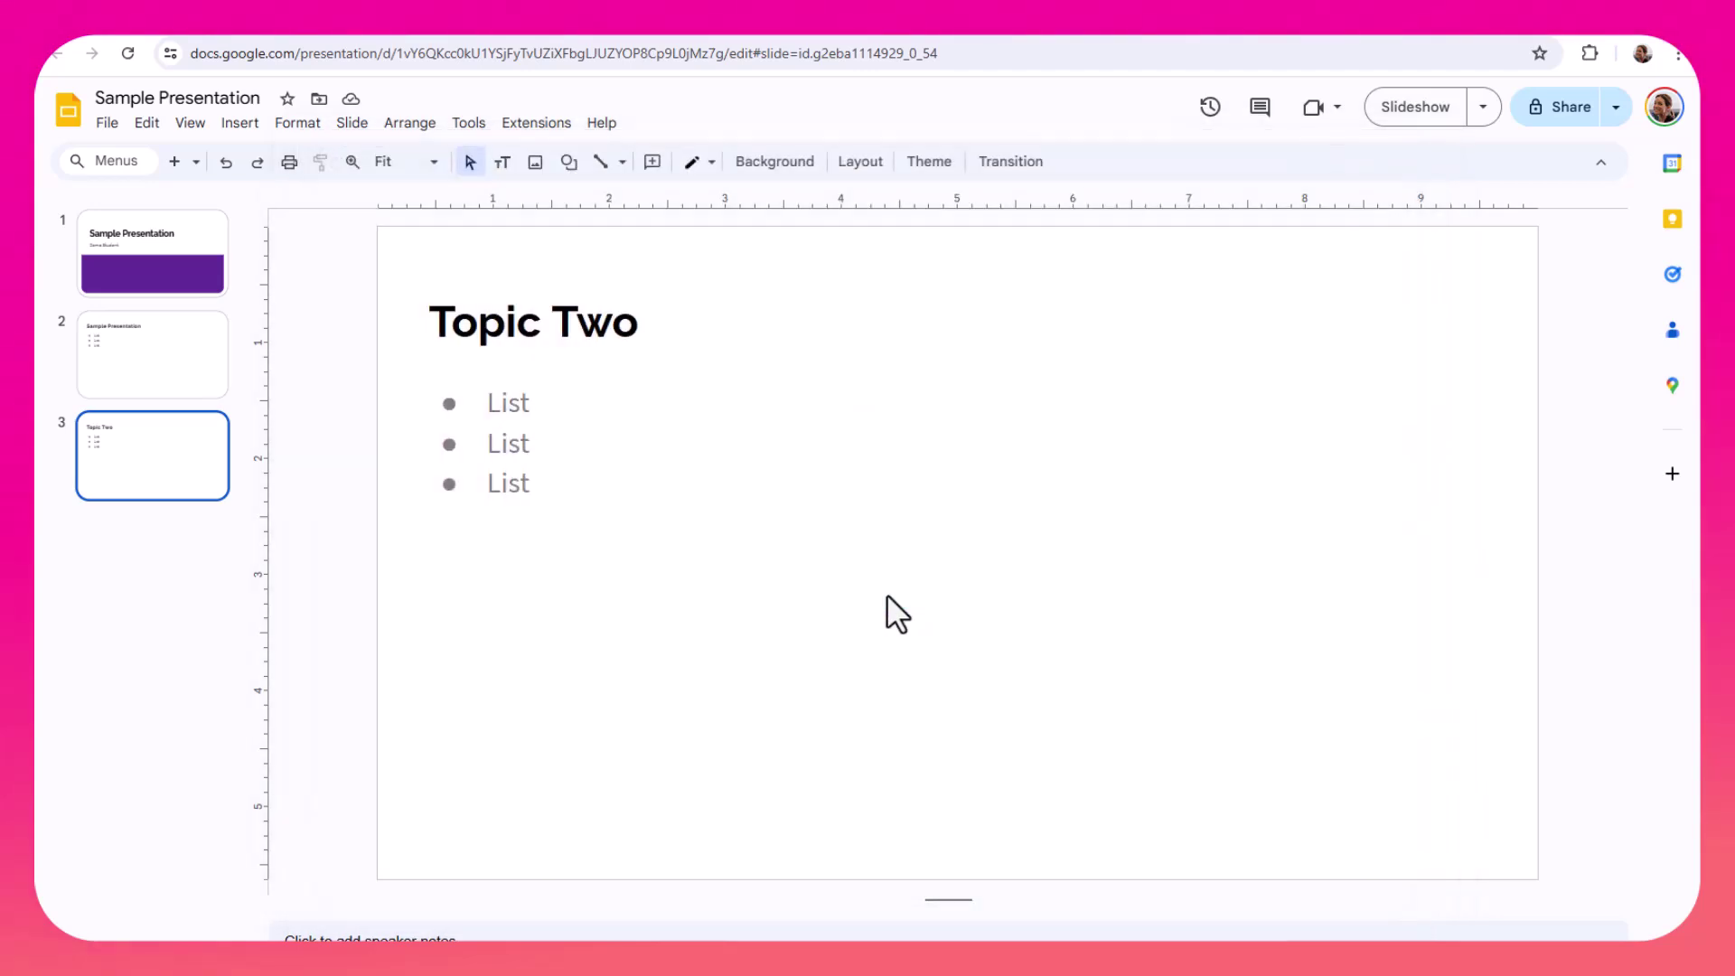
In Canvas Studio My Library, open the uploaded recording via Edit Media.
{"action": "left_click", "coordinate": [239, 33]}
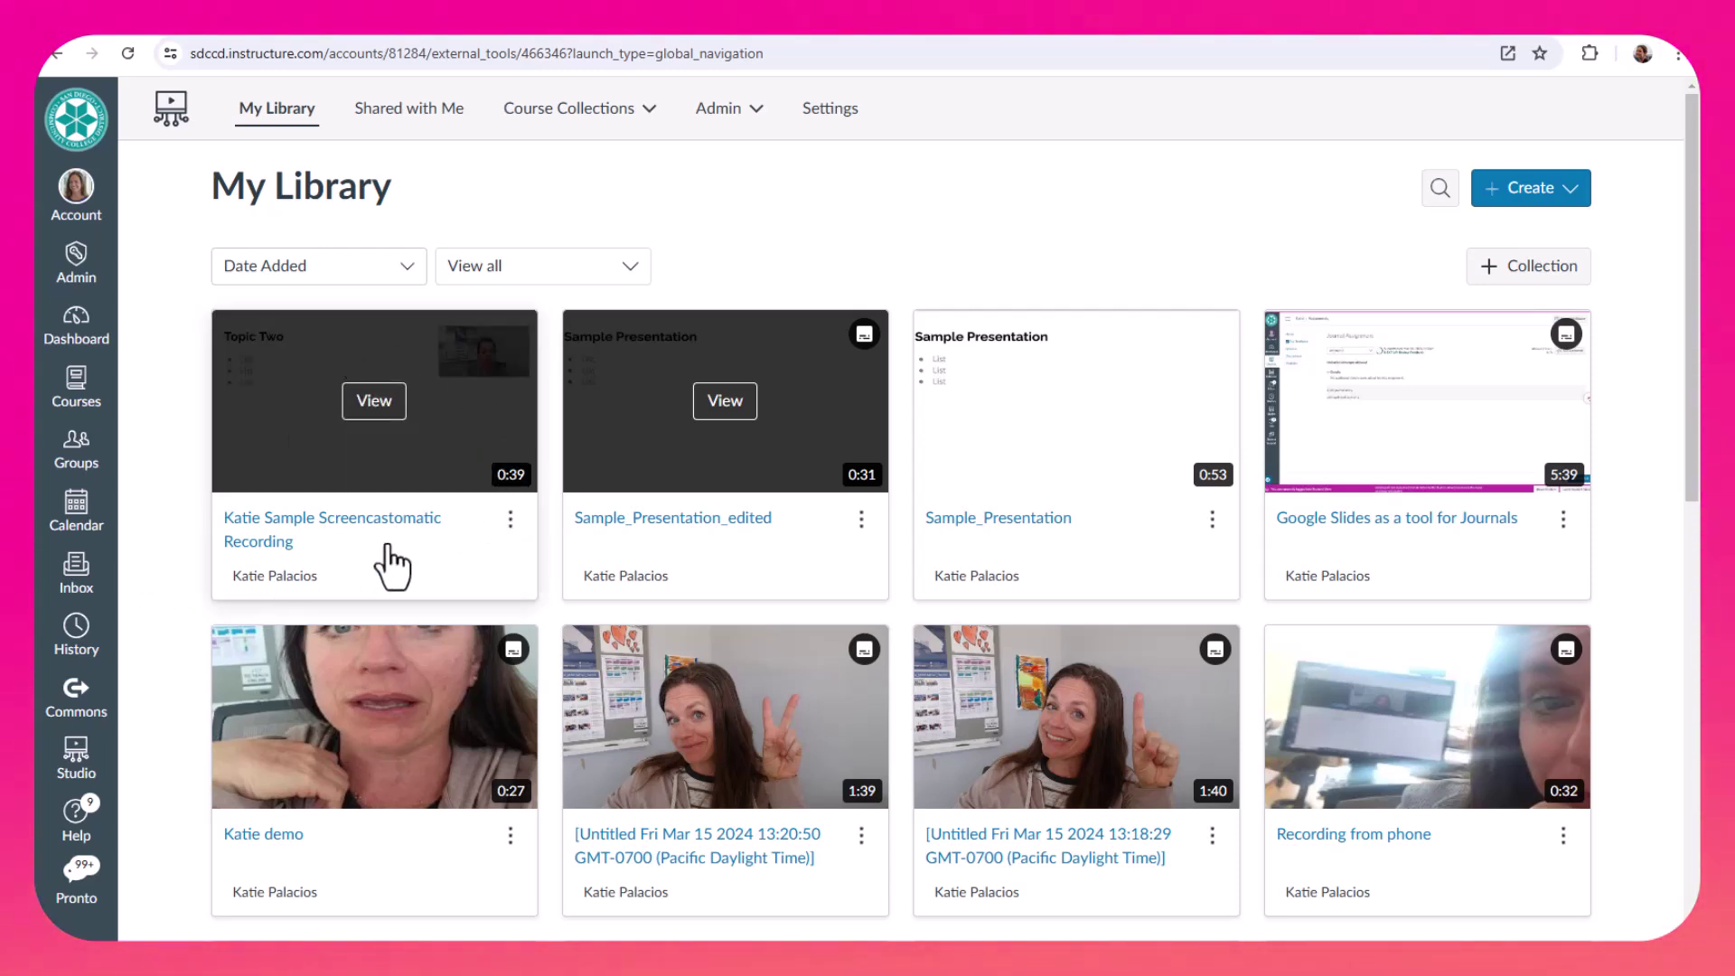
{"action": "mouse_move", "coordinate": [375, 401]}
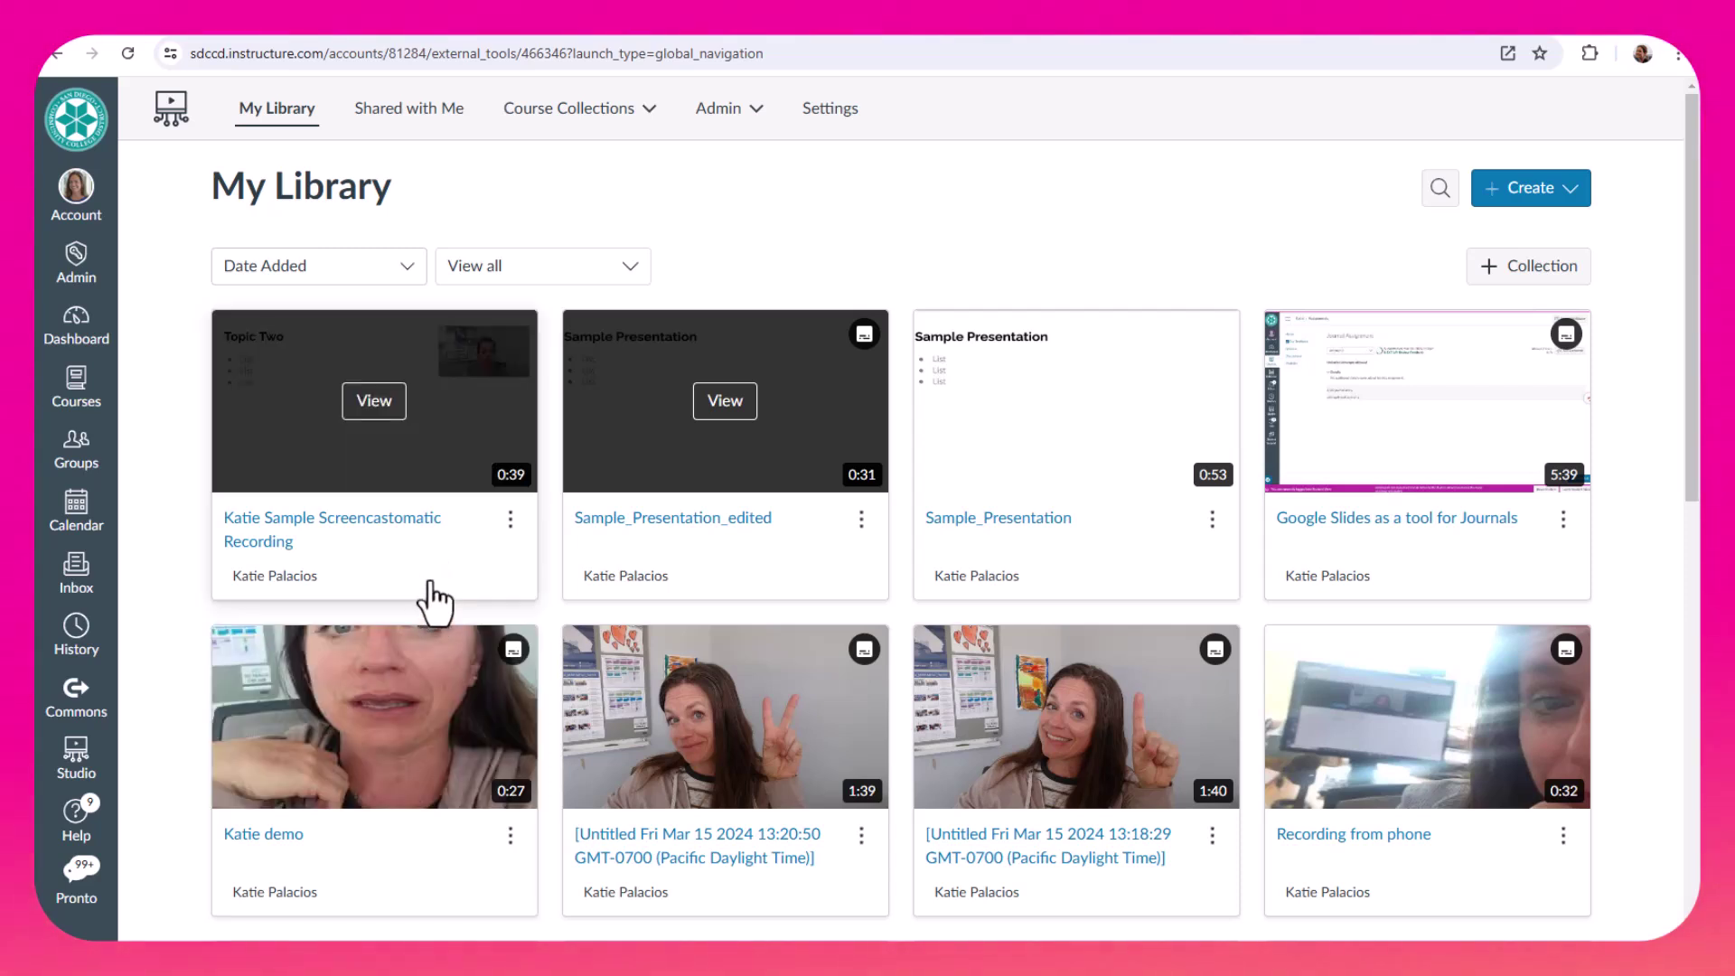
{"action": "left_click", "coordinate": [510, 518]}
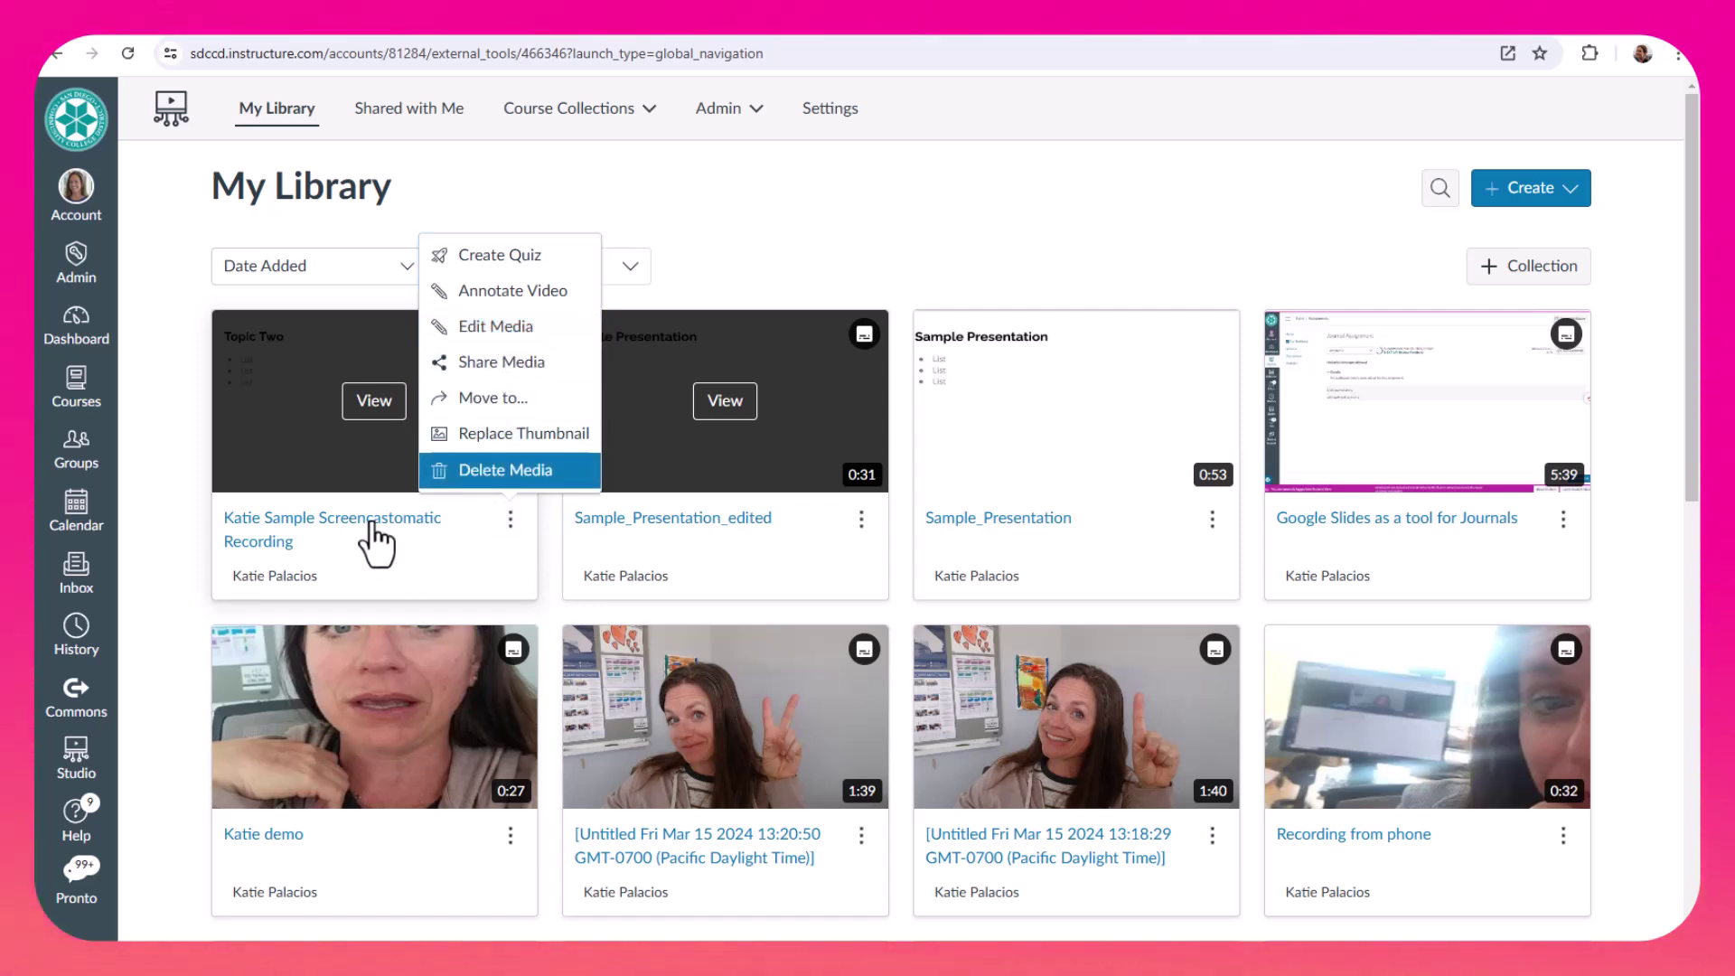
{"action": "left_click", "coordinate": [496, 325]}
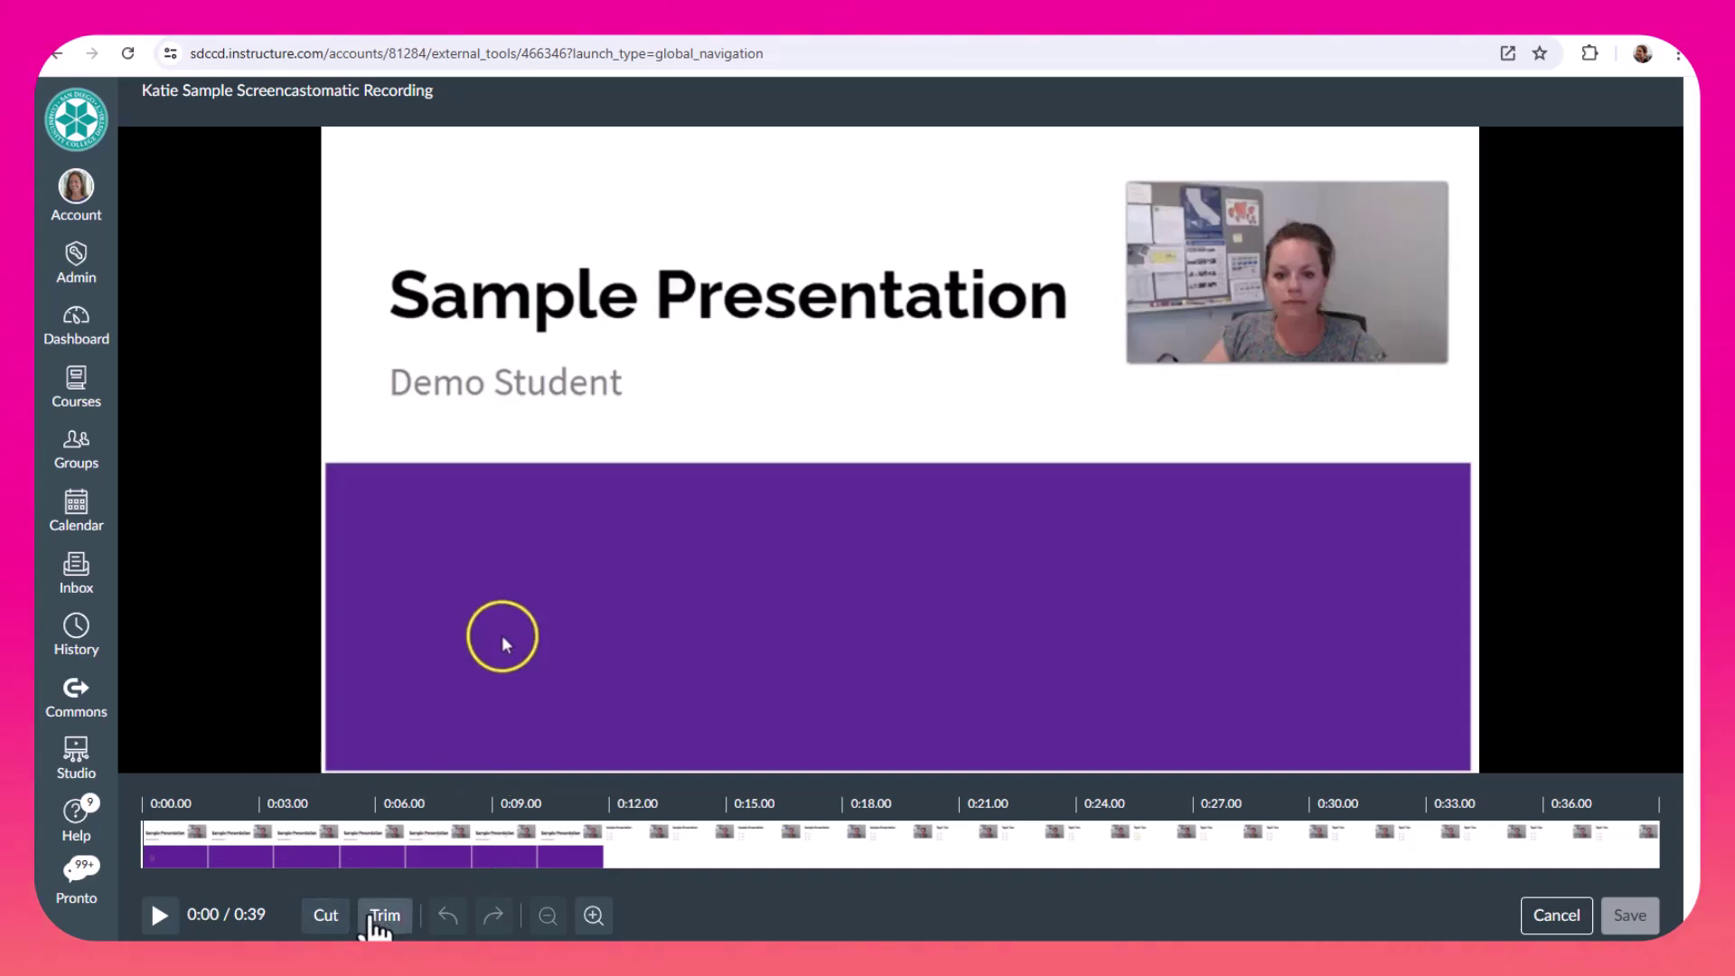
Go back from the media editor to My Library.
{"action": "left_click", "coordinate": [51, 52]}
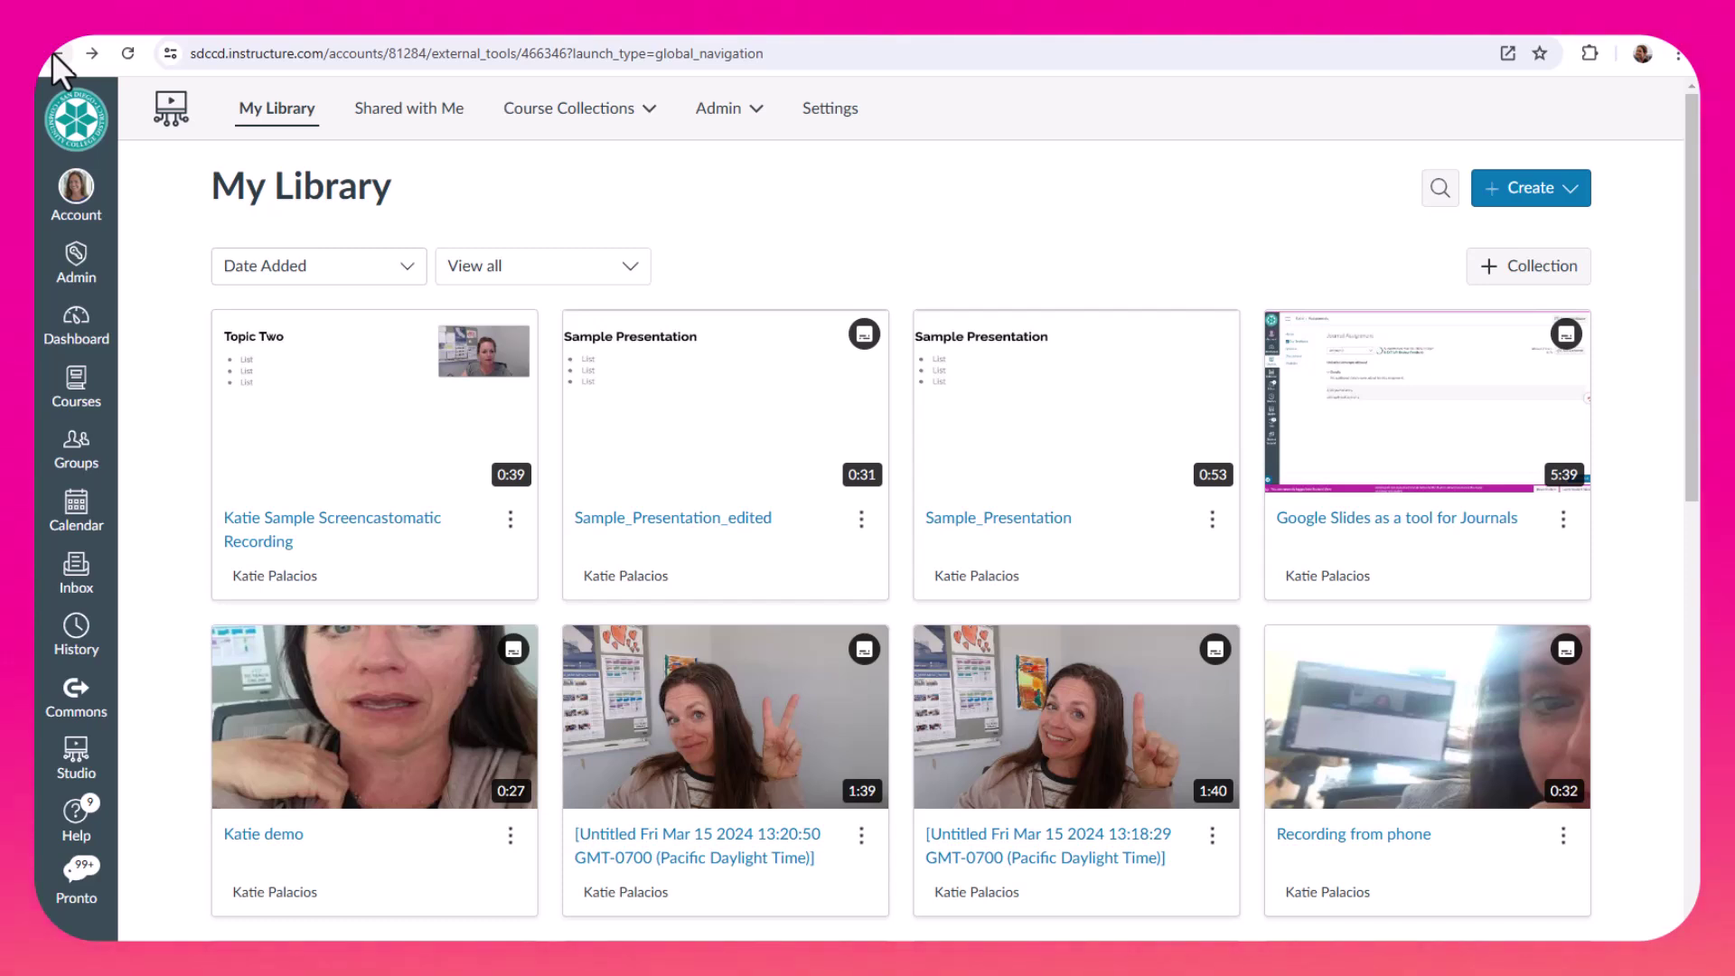
{"action": "left_click", "coordinate": [509, 522]}
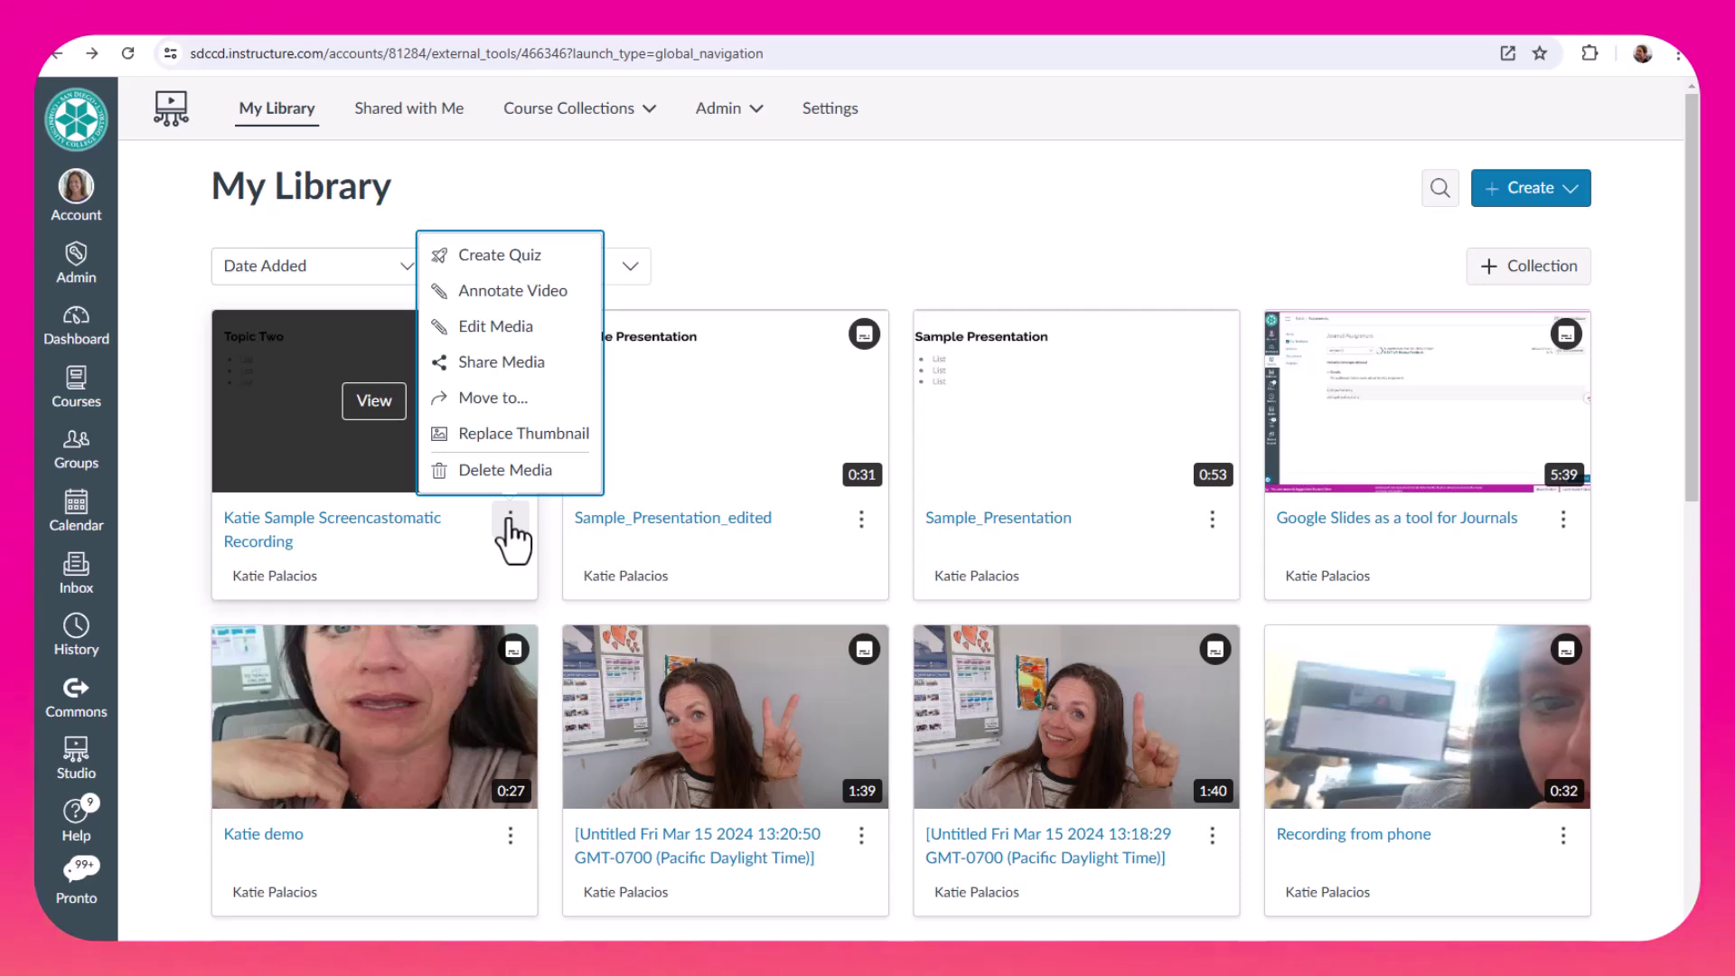
{"action": "mouse_move", "coordinate": [374, 447]}
{"action": "left_click", "coordinate": [755, 252]}
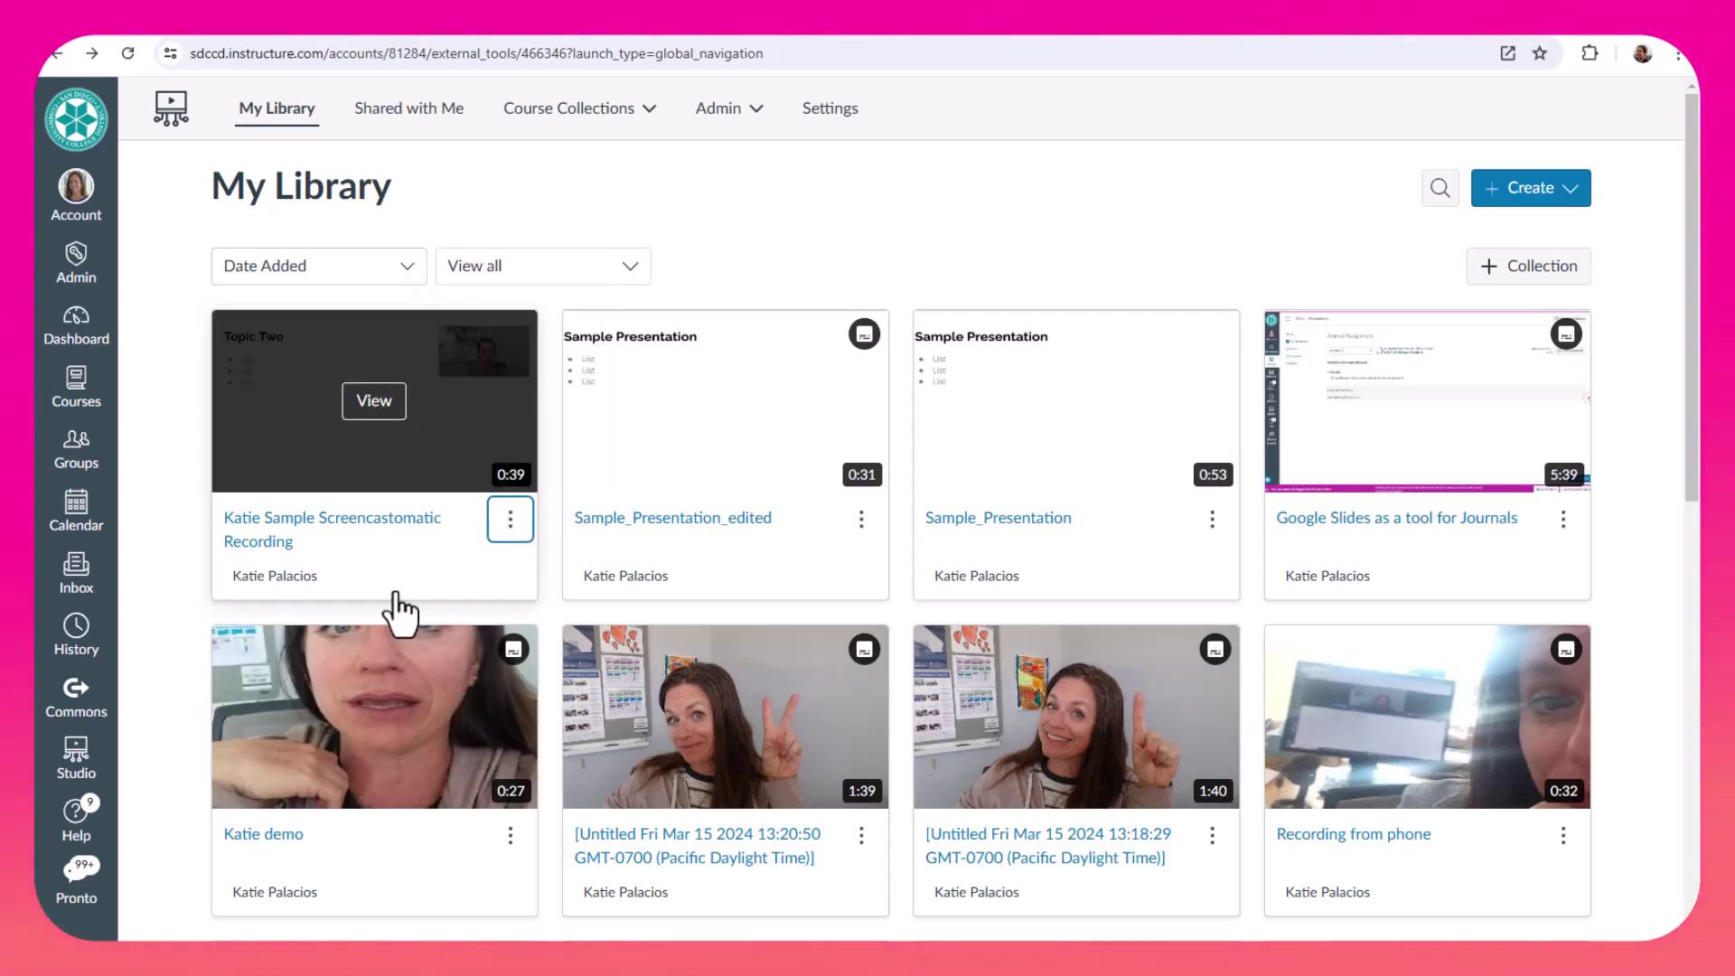
{"action": "left_click", "coordinate": [372, 400]}
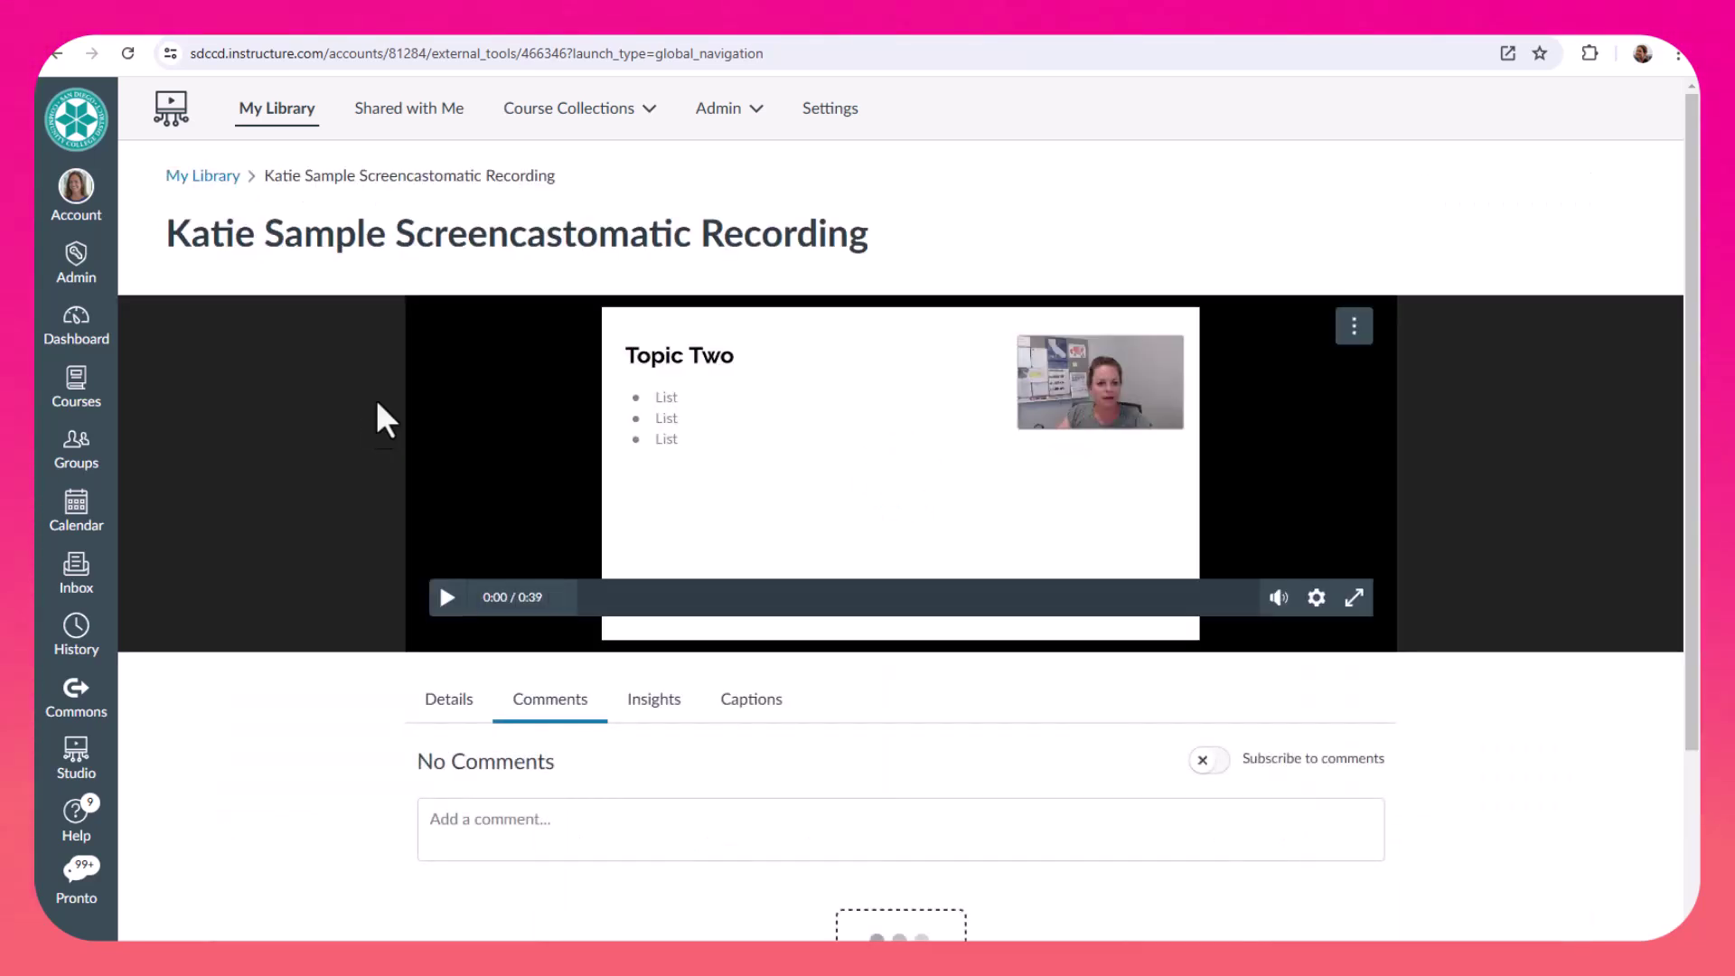
{"action": "left_click", "coordinate": [750, 699]}
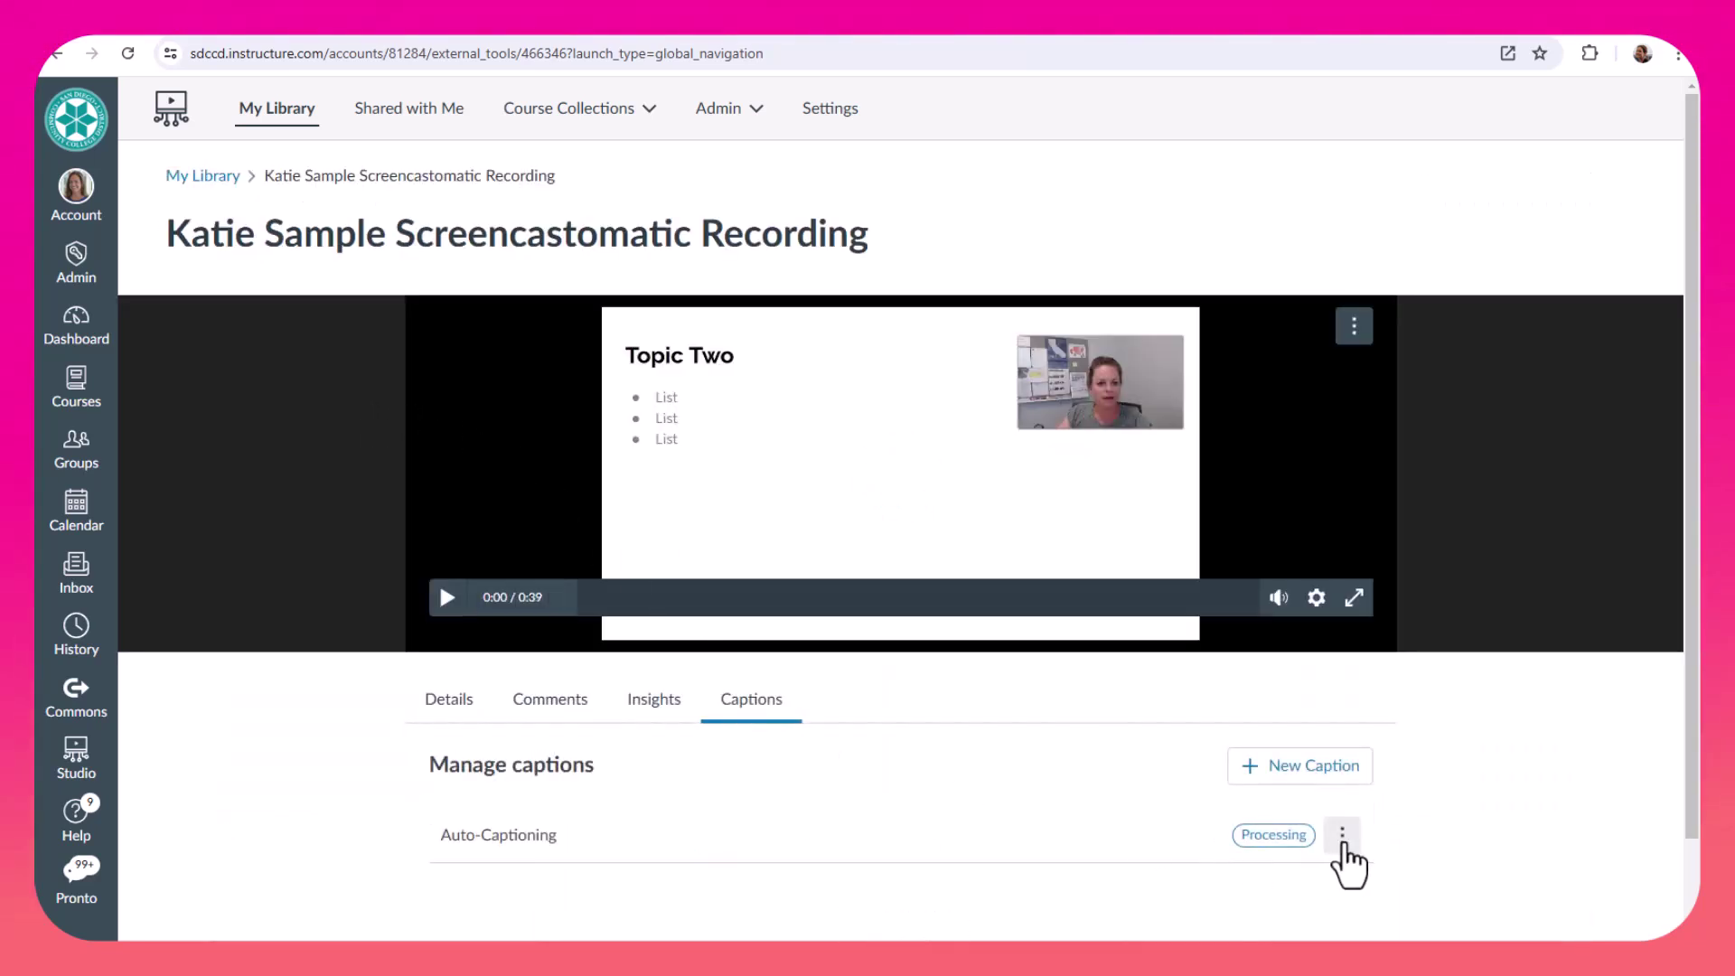
{"action": "left_click", "coordinate": [1344, 834]}
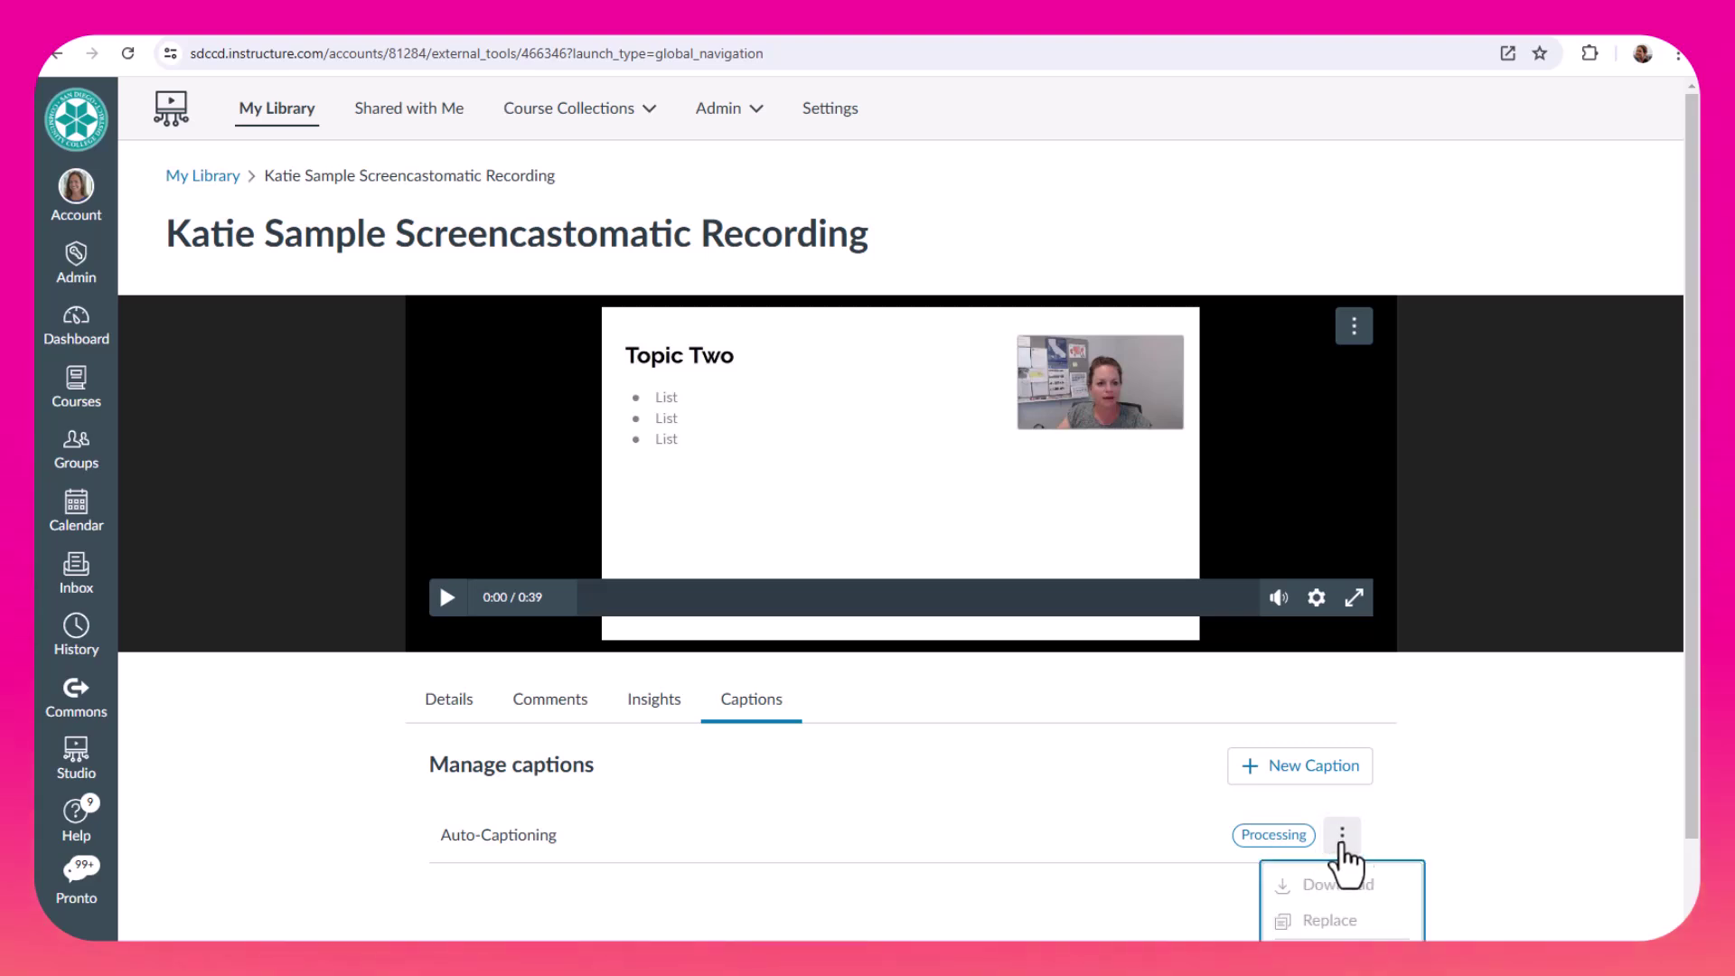
{"action": "left_click", "coordinate": [1423, 828]}
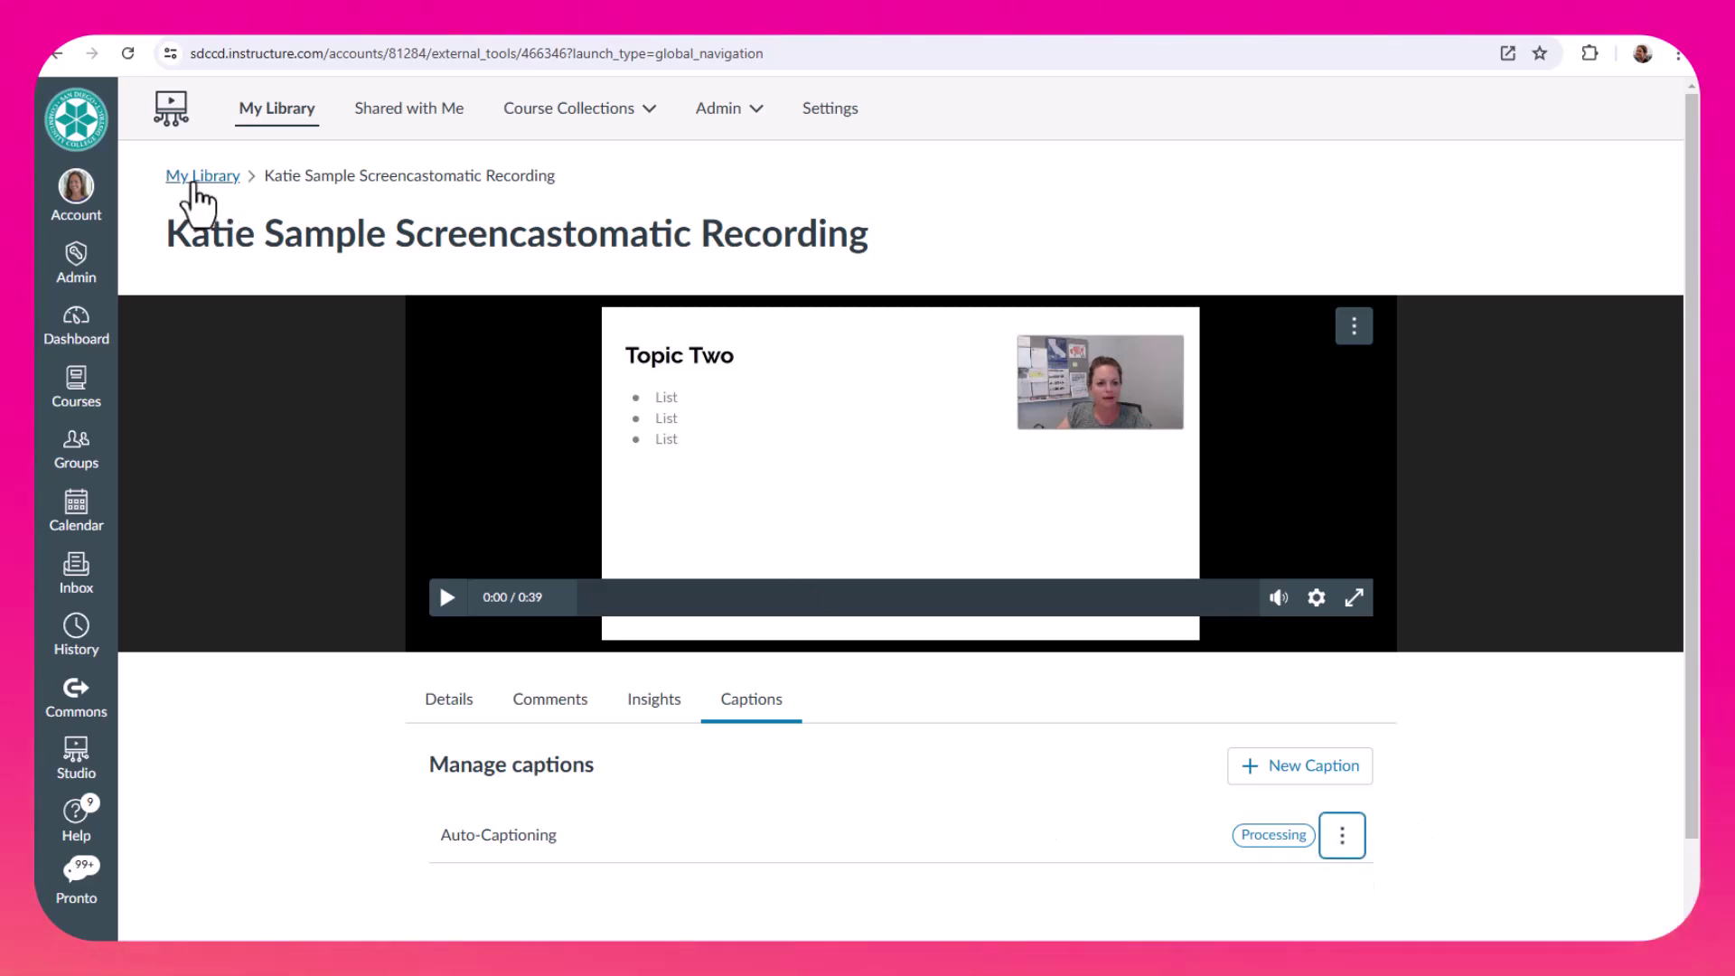
{"action": "left_click", "coordinate": [202, 176]}
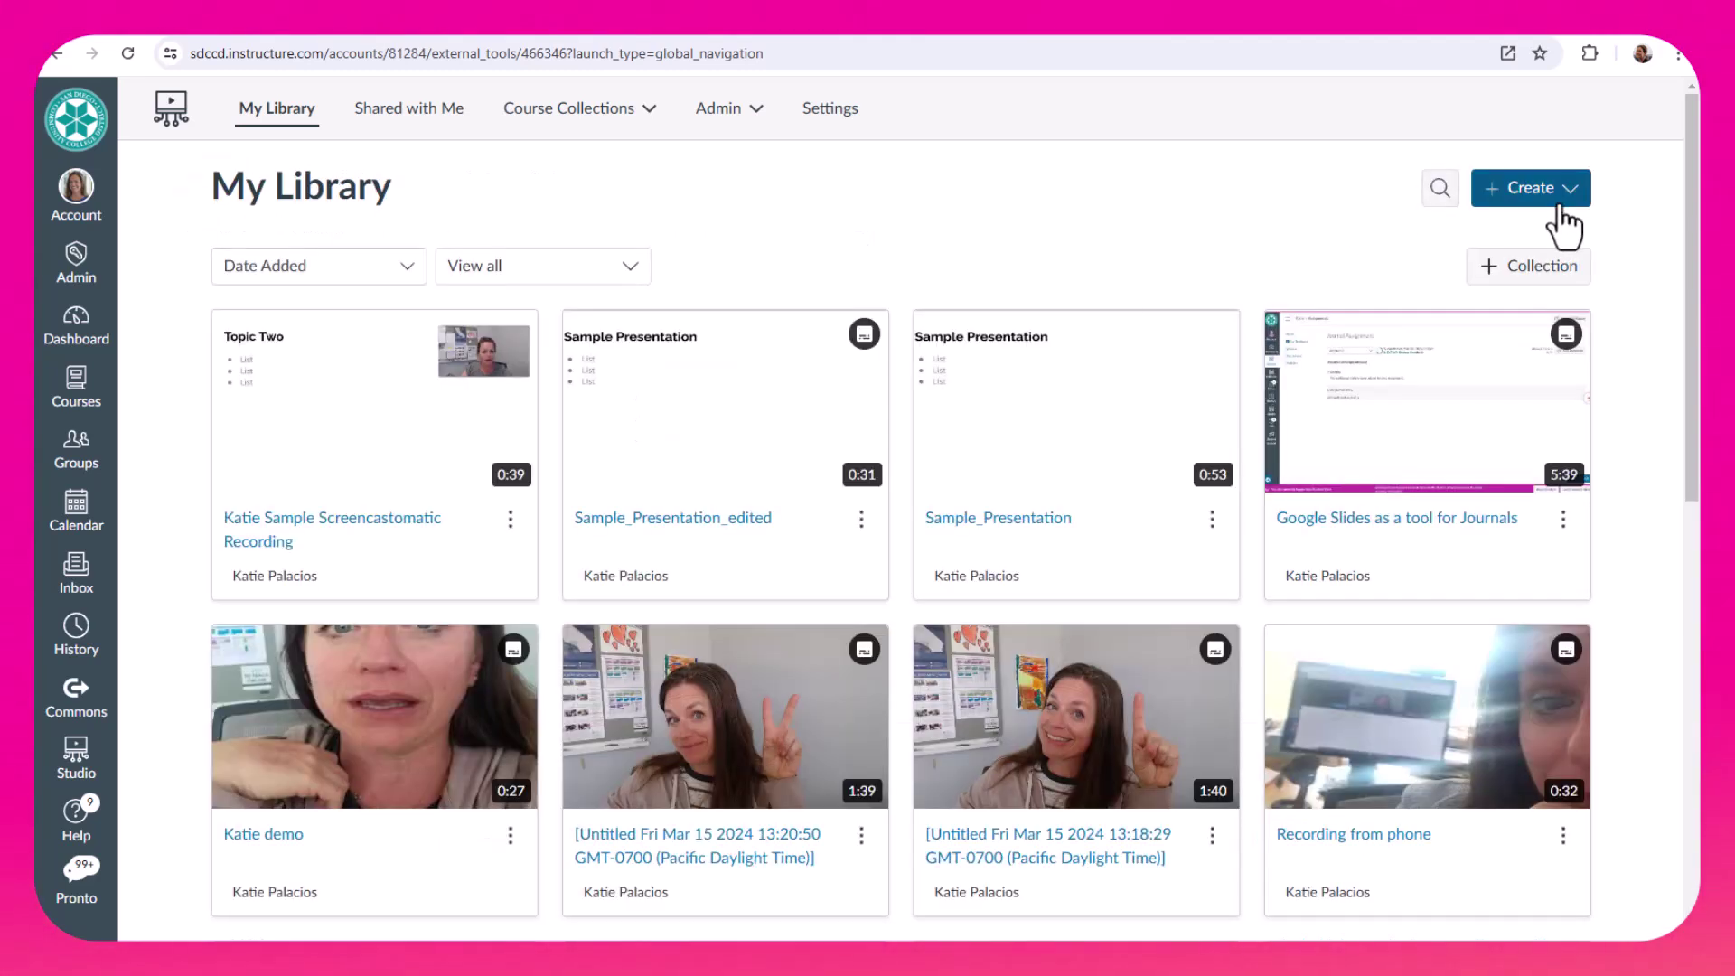
{"action": "left_click", "coordinate": [1531, 188]}
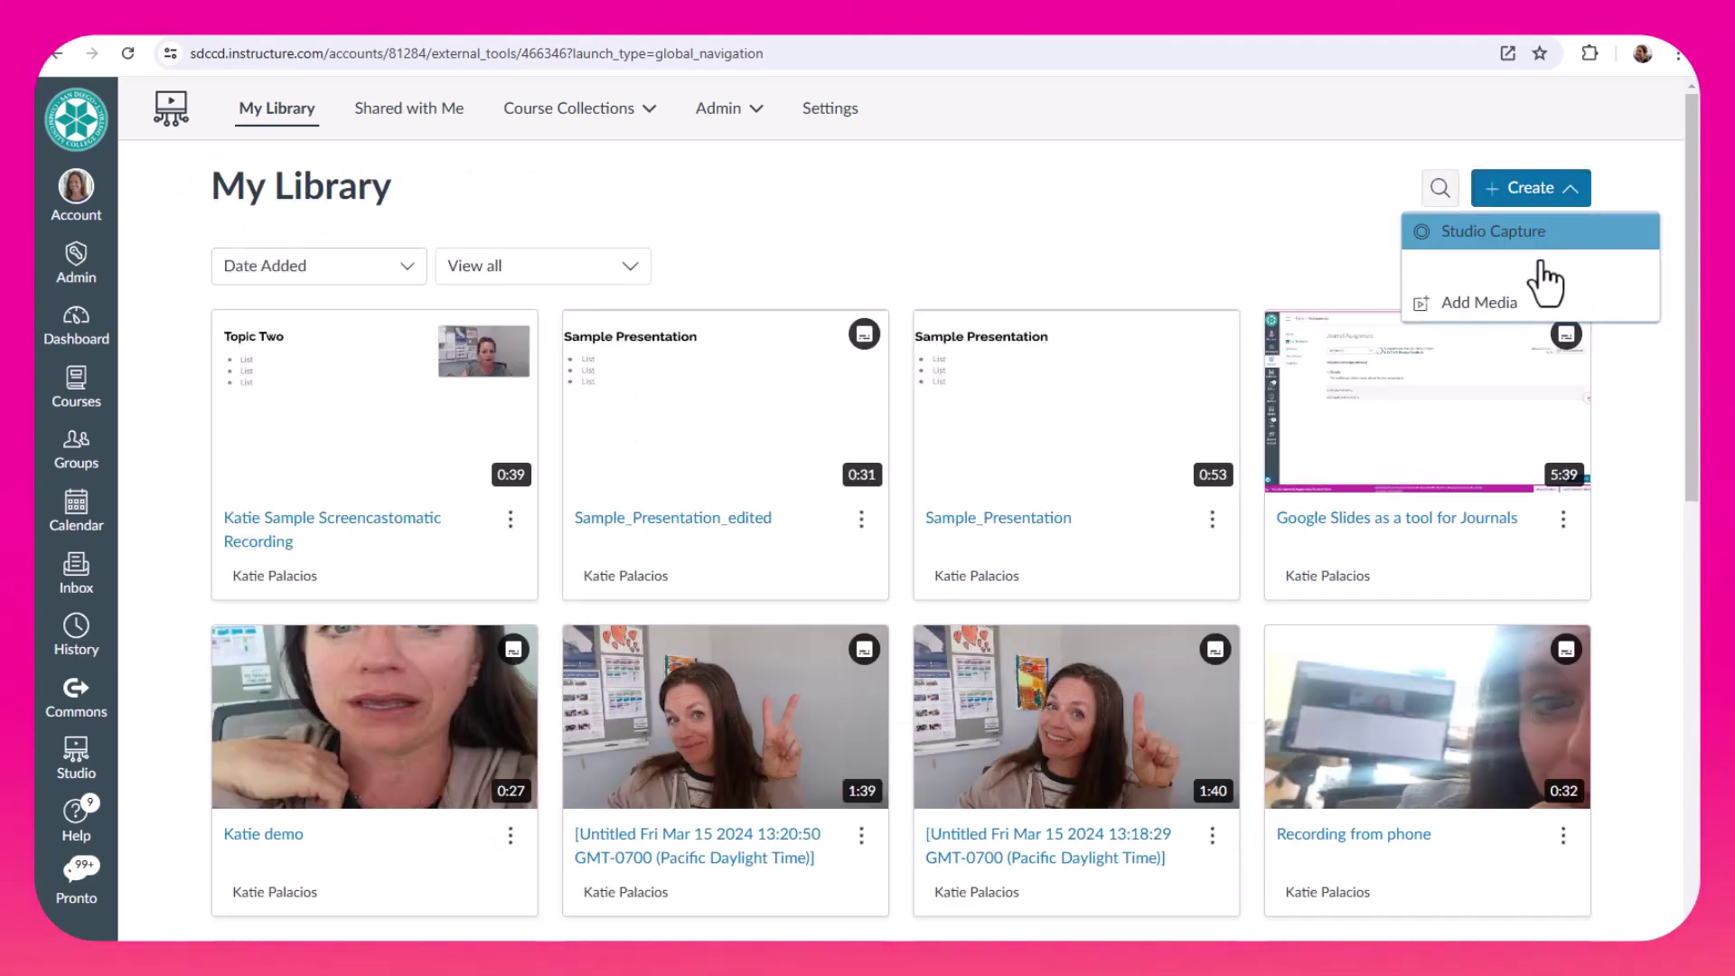
{"action": "left_click", "coordinate": [1272, 255]}
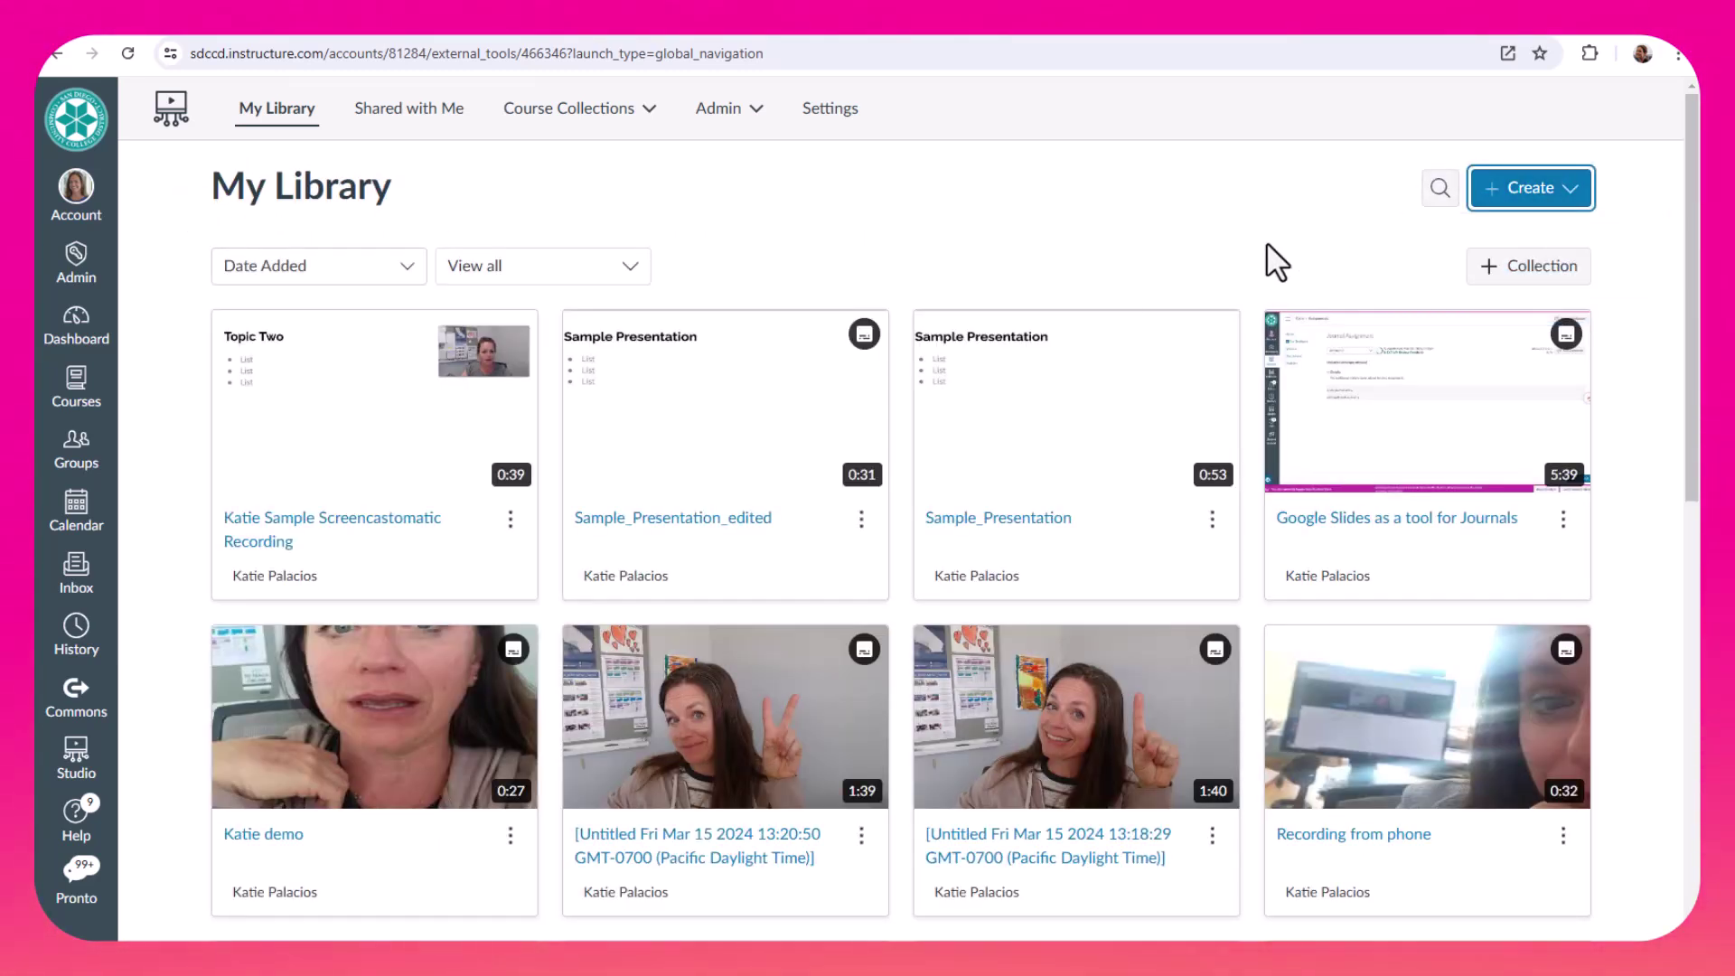